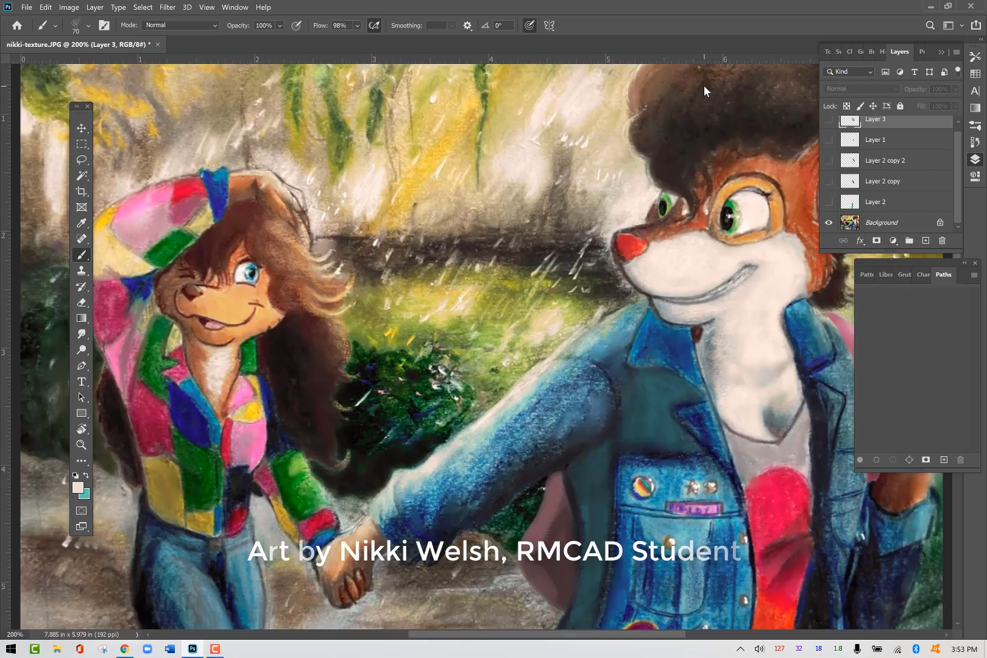
Examine the denim jacket, sleeve and surrounding artwork up close and in the full image.
{"action": "mouse_move", "coordinate": [367, 406]}
{"action": "left_mouse_down"}
{"action": "mouse_move", "coordinate": [185, 223]}
{"action": "mouse_move", "coordinate": [193, 234]}
{"action": "left_mouse_up"}
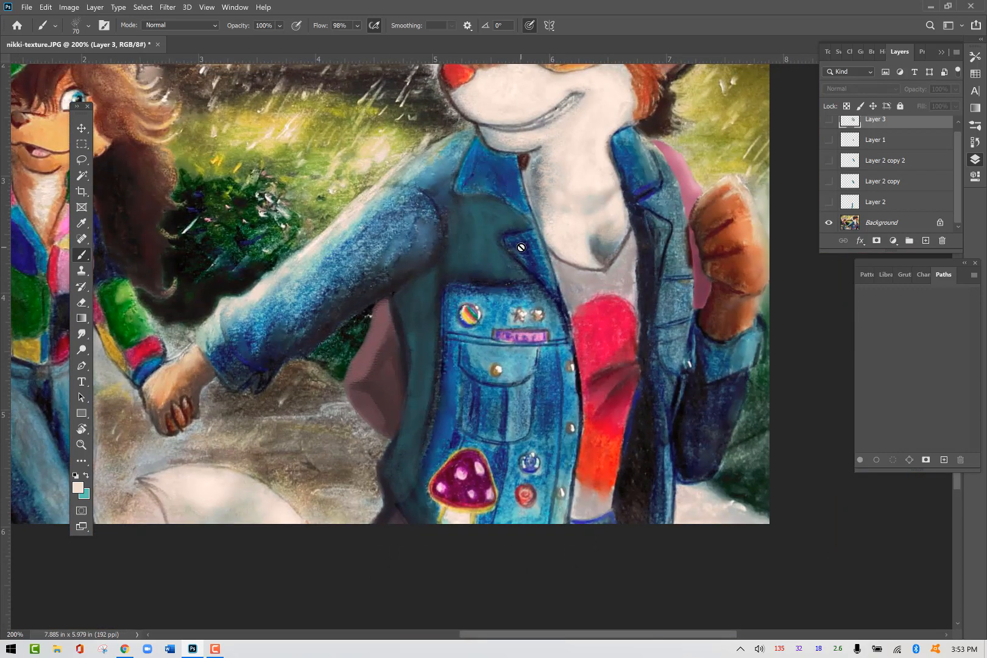
{"action": "left_click_drag", "start_coordinate": [367, 241], "coordinate": [461, 360]}
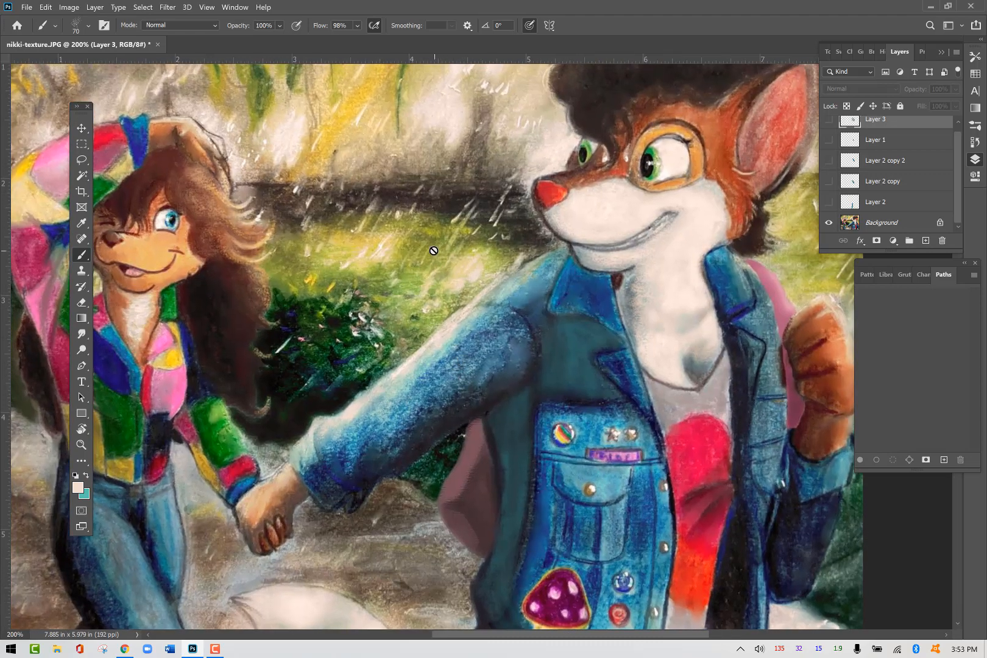
{"action": "left_click_drag", "start_coordinate": [433, 251], "coordinate": [314, 246]}
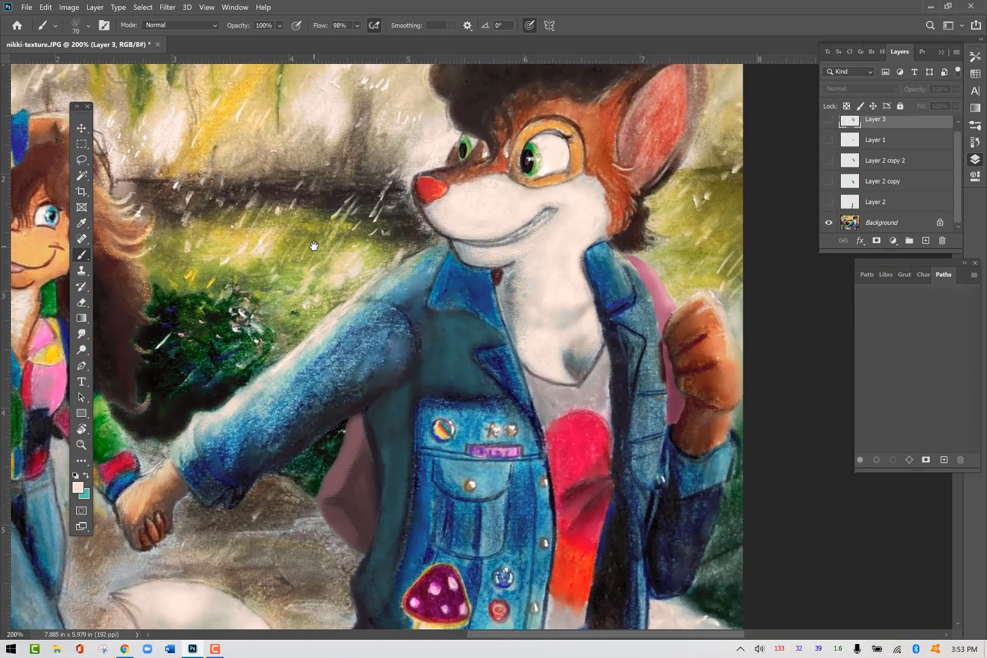
{"action": "scroll", "coordinate": [412, 348], "scroll_direction": "down", "scroll_amount": 3}
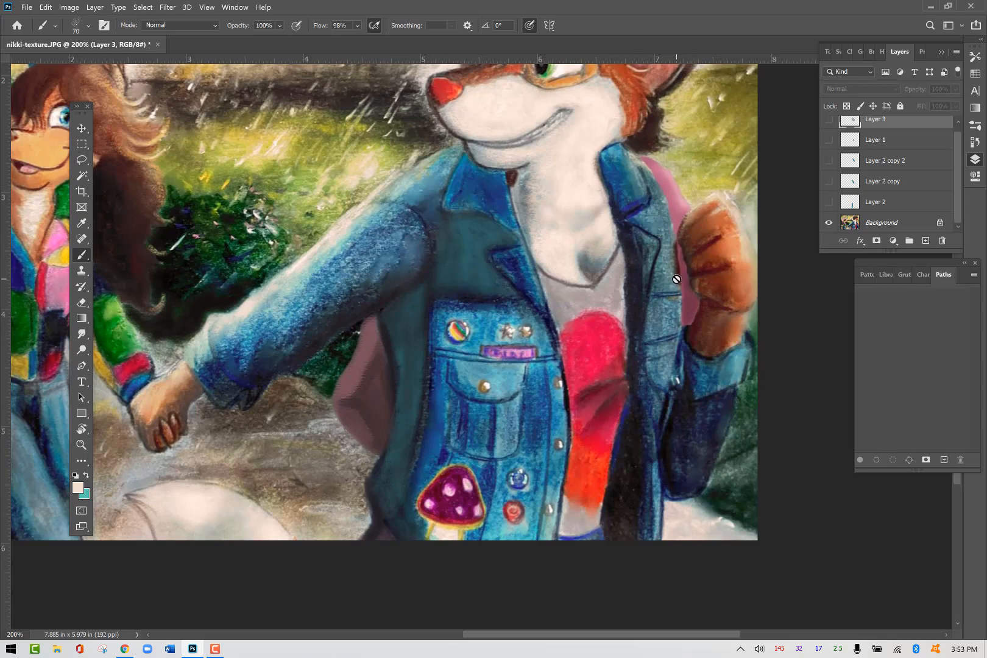
{"action": "left_click_drag", "start_coordinate": [626, 183], "coordinate": [568, 206]}
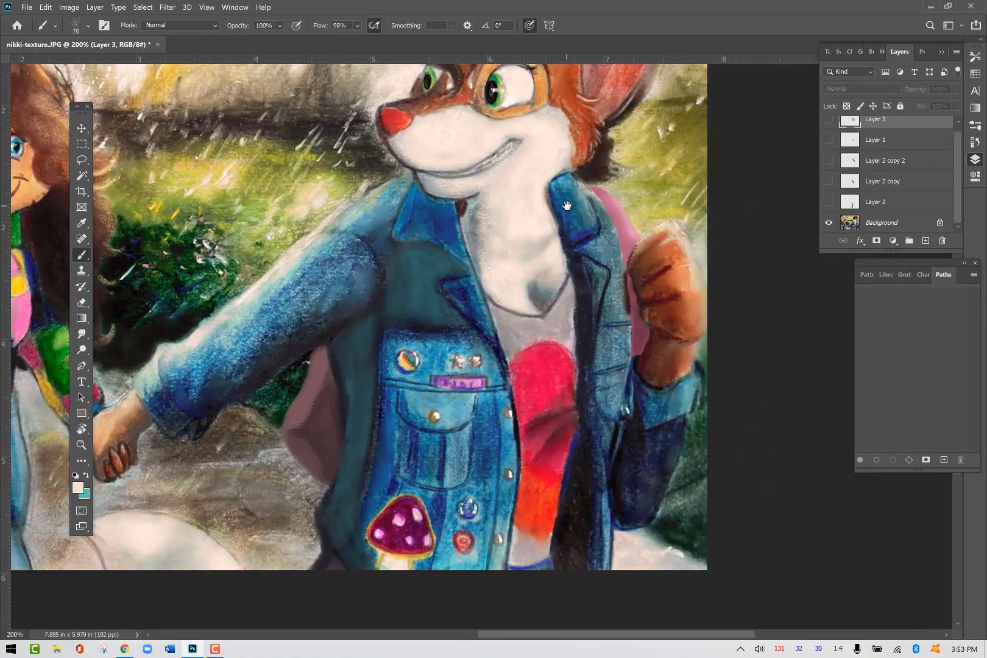
{"action": "key", "text": "ctrl+minus"}
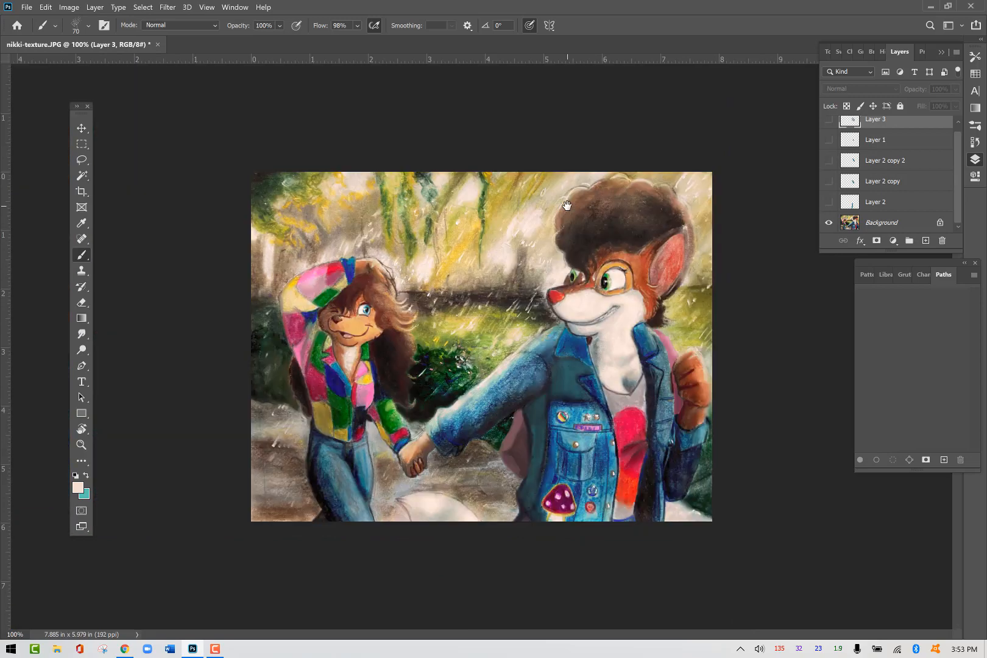
{"action": "key", "text": "ctrl+plus"}
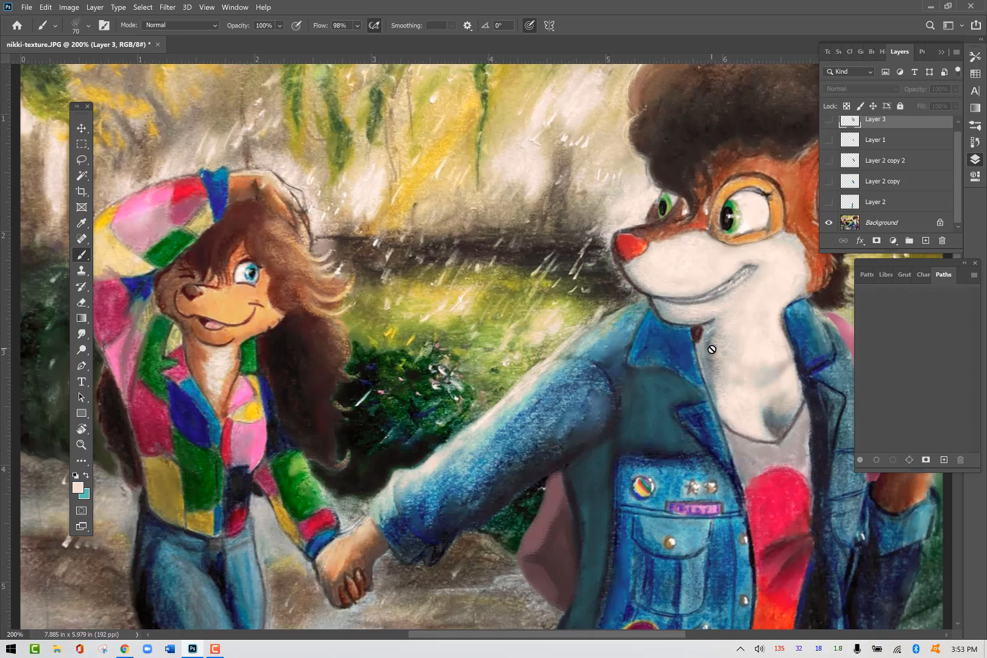
Outline a patch of denim texture on the fox's sleeve in the Background layer with the Lasso and copy it to a new layer.
{"action": "left_click", "coordinate": [860, 226]}
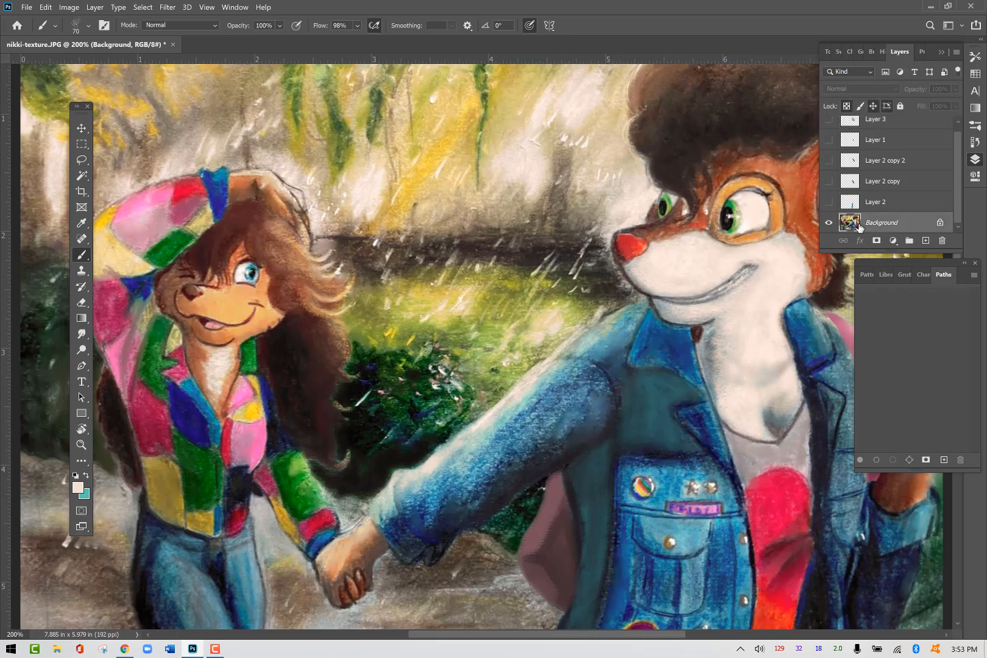
{"action": "key", "text": "l"}
{"action": "left_click_drag", "start_coordinate": [624, 453], "coordinate": [509, 342]}
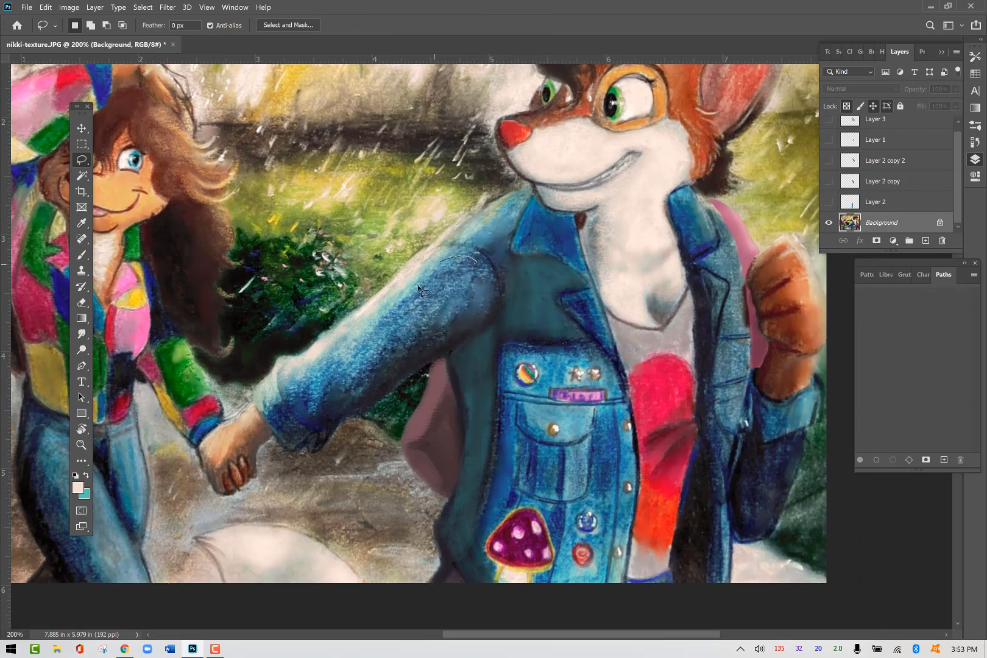
{"action": "mouse_move", "coordinate": [351, 347]}
{"action": "left_mouse_down"}
{"action": "mouse_move", "coordinate": [371, 356]}
{"action": "mouse_move", "coordinate": [418, 334]}
{"action": "mouse_move", "coordinate": [464, 289]}
{"action": "left_mouse_up"}
{"action": "left_click_drag", "start_coordinate": [352, 352], "coordinate": [350, 353]}
{"action": "key", "text": "ctrl+j"}
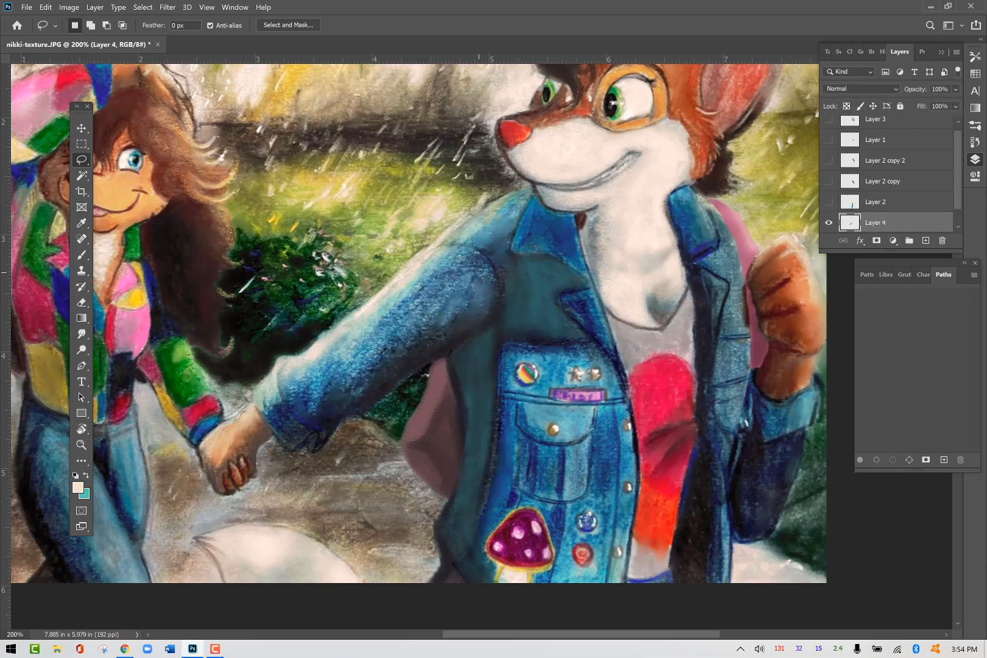
Move the copied denim patch onto the jacket's chest, rotate it about -89.5° and place it along the shoulder seam.
{"action": "left_click", "coordinate": [81, 129]}
{"action": "left_click_drag", "start_coordinate": [418, 319], "coordinate": [542, 320]}
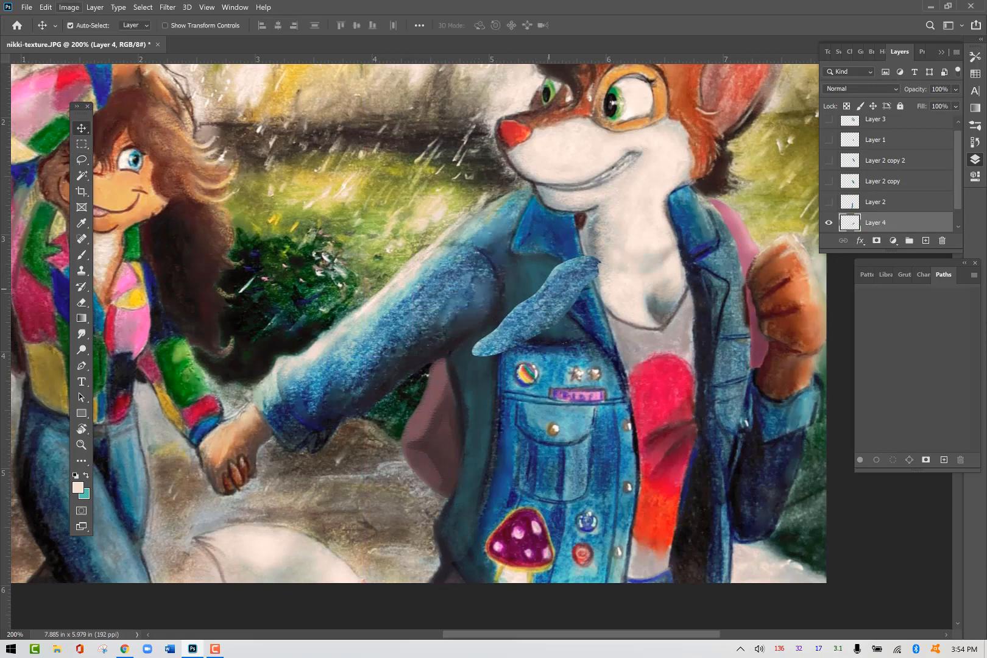
{"action": "left_click", "coordinate": [46, 7]}
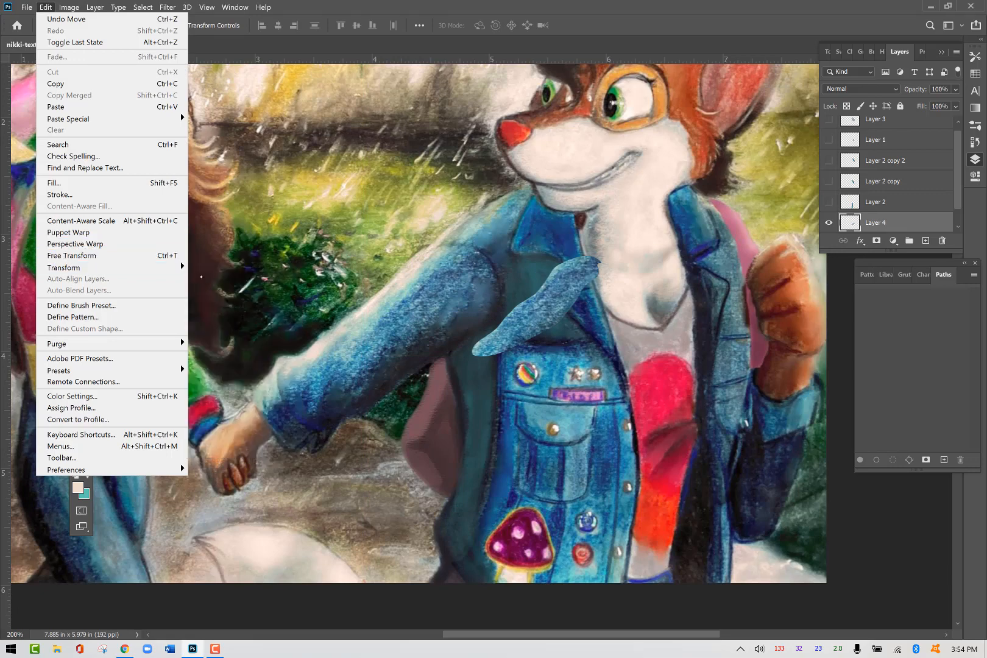
{"action": "left_click", "coordinate": [141, 258]}
{"action": "left_click_drag", "start_coordinate": [670, 305], "coordinate": [616, 196]}
{"action": "left_click_drag", "start_coordinate": [562, 316], "coordinate": [535, 289]}
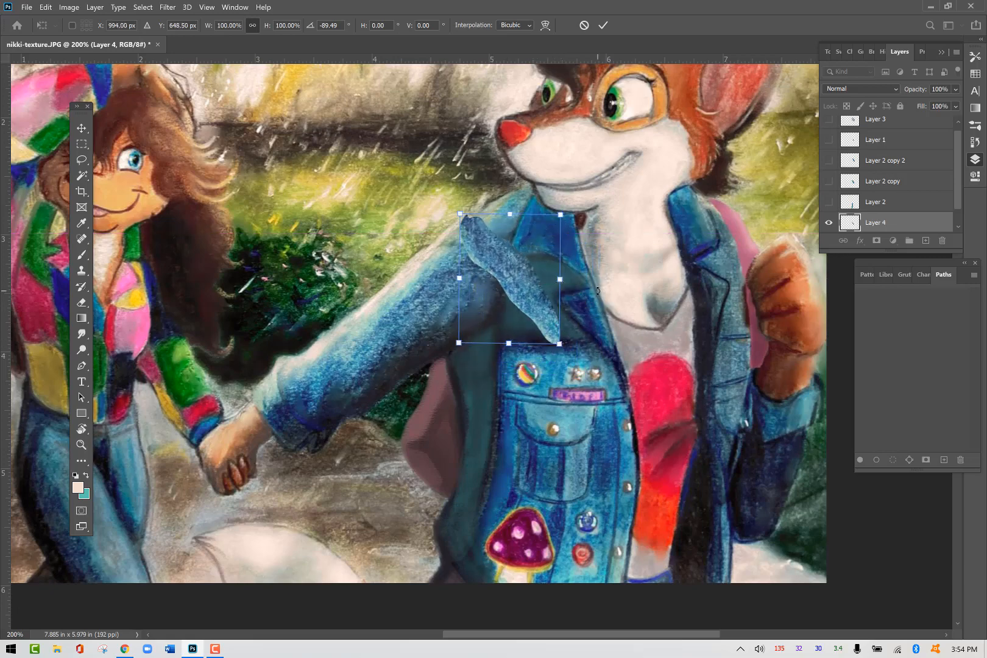
{"action": "key", "text": "Return"}
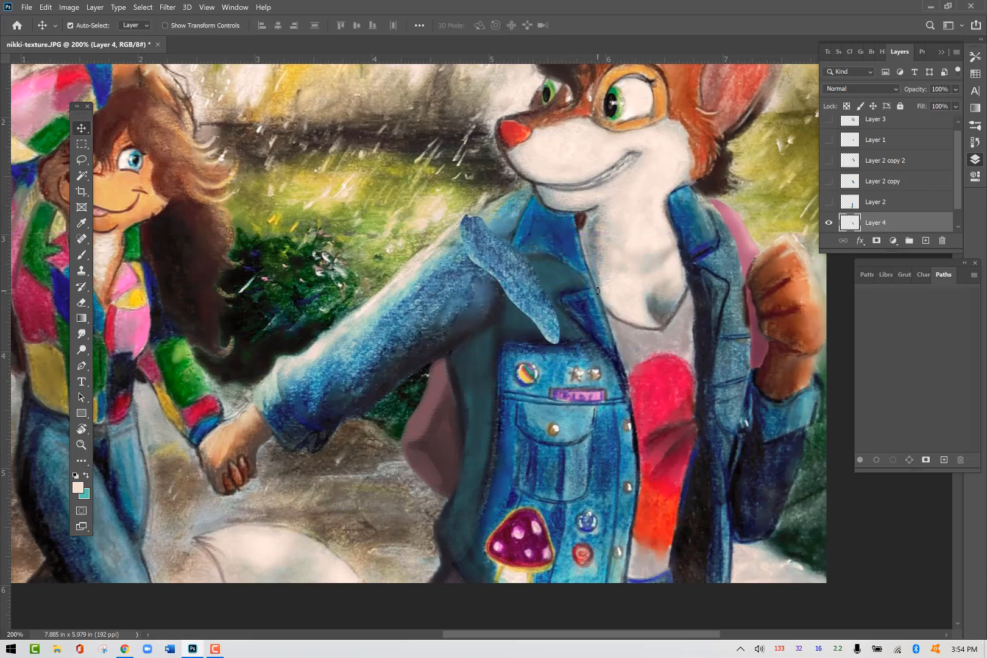
Clone denim texture from the sleeve over the flat teal chest area beside the patch, using a size 30 Clone Stamp.
{"action": "left_click", "coordinate": [83, 270]}
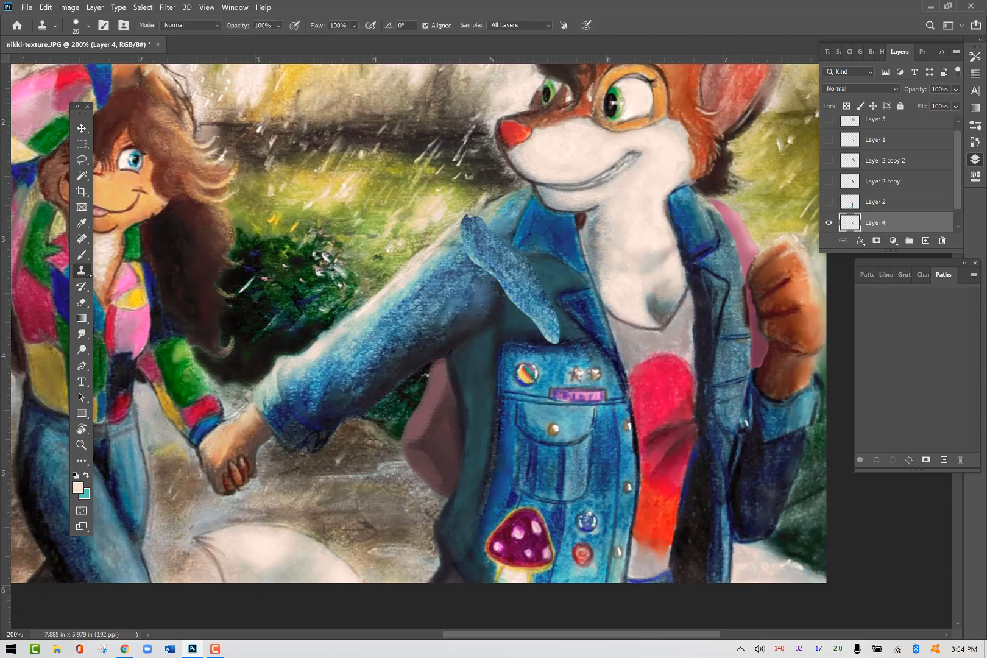
{"action": "key", "text": "alt"}
{"action": "left_click", "coordinate": [386, 328], "text": "alt"}
{"action": "key", "text": "bracketright"}
{"action": "left_click", "coordinate": [403, 320], "text": "alt"}
{"action": "mouse_move", "coordinate": [522, 322]}
{"action": "left_mouse_down"}
{"action": "mouse_move", "coordinate": [545, 319]}
{"action": "mouse_move", "coordinate": [524, 329]}
{"action": "mouse_move", "coordinate": [548, 337]}
{"action": "mouse_move", "coordinate": [522, 316]}
{"action": "left_mouse_up"}
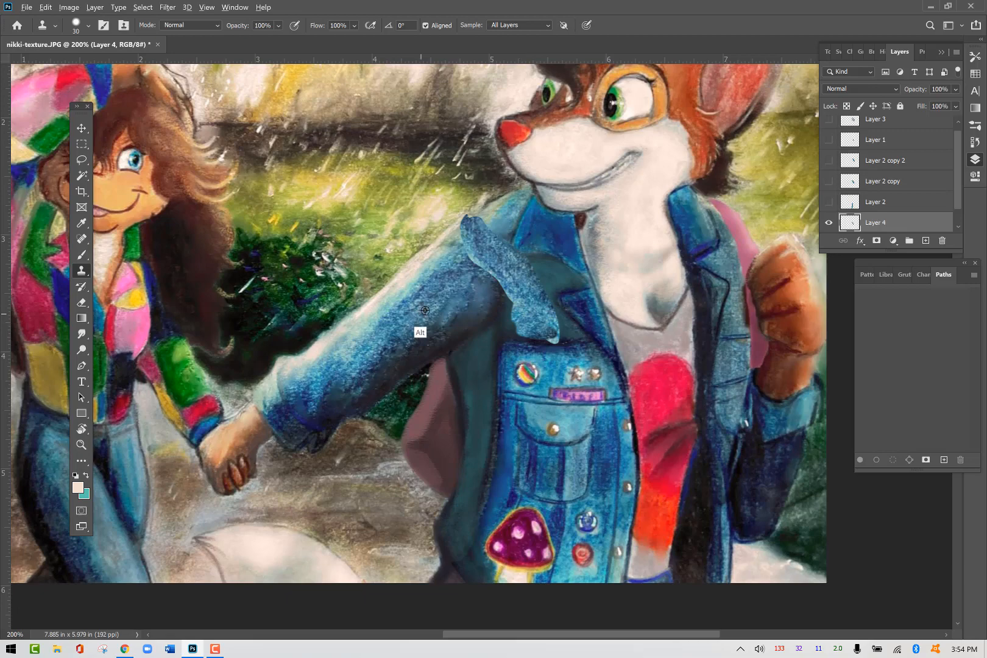
{"action": "mouse_move", "coordinate": [517, 315]}
{"action": "left_mouse_down"}
{"action": "mouse_move", "coordinate": [487, 338]}
{"action": "mouse_move", "coordinate": [553, 336]}
{"action": "mouse_move", "coordinate": [511, 320]}
{"action": "mouse_move", "coordinate": [551, 280]}
{"action": "mouse_move", "coordinate": [524, 269]}
{"action": "mouse_move", "coordinate": [512, 300]}
{"action": "mouse_move", "coordinate": [564, 284]}
{"action": "mouse_move", "coordinate": [534, 268]}
{"action": "mouse_move", "coordinate": [565, 281]}
{"action": "mouse_move", "coordinate": [537, 278]}
{"action": "mouse_move", "coordinate": [533, 261]}
{"action": "mouse_move", "coordinate": [549, 272]}
{"action": "mouse_move", "coordinate": [517, 312]}
{"action": "mouse_move", "coordinate": [544, 267]}
{"action": "mouse_move", "coordinate": [532, 302]}
{"action": "mouse_move", "coordinate": [556, 281]}
{"action": "left_mouse_up"}
{"action": "left_click", "coordinate": [412, 337], "text": "alt"}
{"action": "left_click", "coordinate": [535, 309], "text": "alt"}
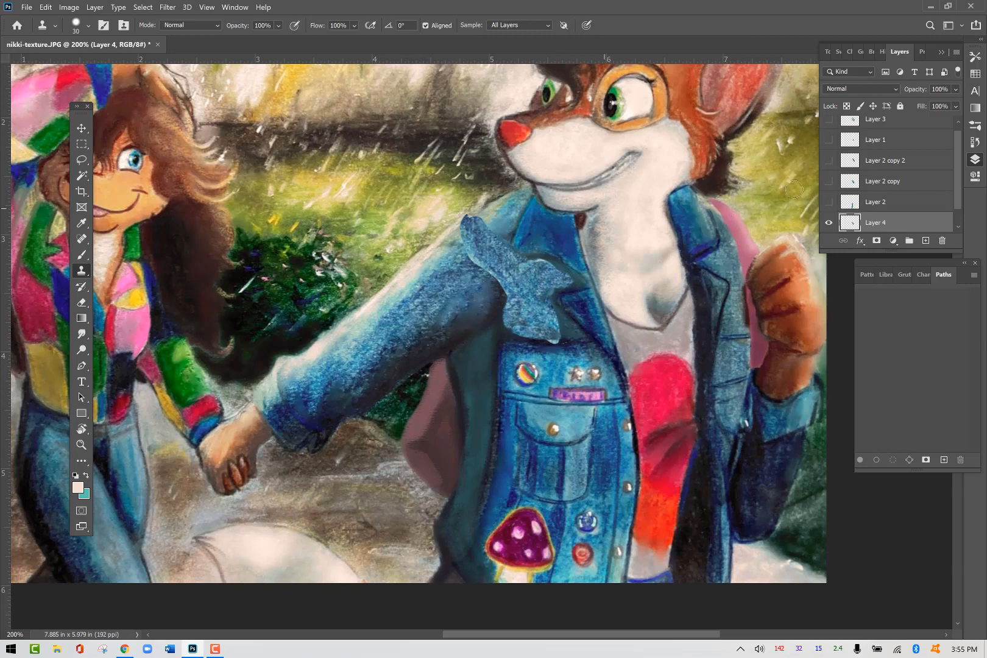
Extend the cloned denim texture up over the shoulder toward the collar, undoing the stray dab on the muzzle.
{"action": "mouse_move", "coordinate": [491, 244]}
{"action": "left_mouse_down"}
{"action": "mouse_move", "coordinate": [481, 227]}
{"action": "mouse_move", "coordinate": [519, 212]}
{"action": "mouse_move", "coordinate": [500, 221]}
{"action": "mouse_move", "coordinate": [508, 228]}
{"action": "mouse_move", "coordinate": [511, 209]}
{"action": "left_mouse_up"}
{"action": "left_click", "coordinate": [477, 245], "text": "alt"}
{"action": "left_click", "coordinate": [487, 237], "text": "alt"}
{"action": "left_click", "coordinate": [495, 242], "text": "alt"}
{"action": "left_click", "coordinate": [553, 171]}
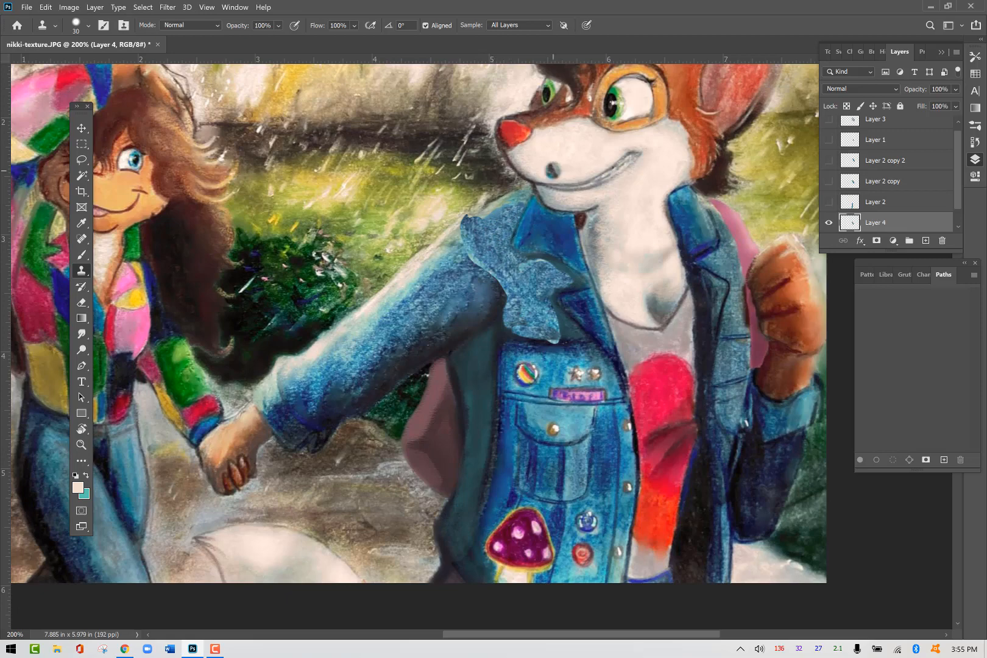
{"action": "key", "text": "ctrl+z"}
Show Layer 2 and set its fill to 100%.
{"action": "left_click", "coordinate": [830, 202]}
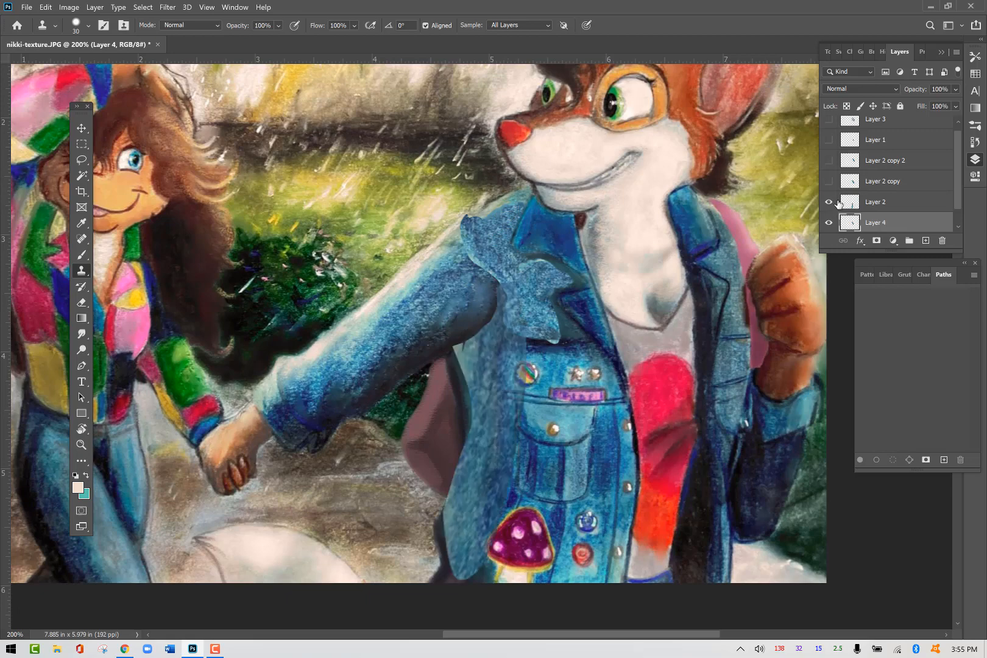
{"action": "left_click", "coordinate": [875, 204]}
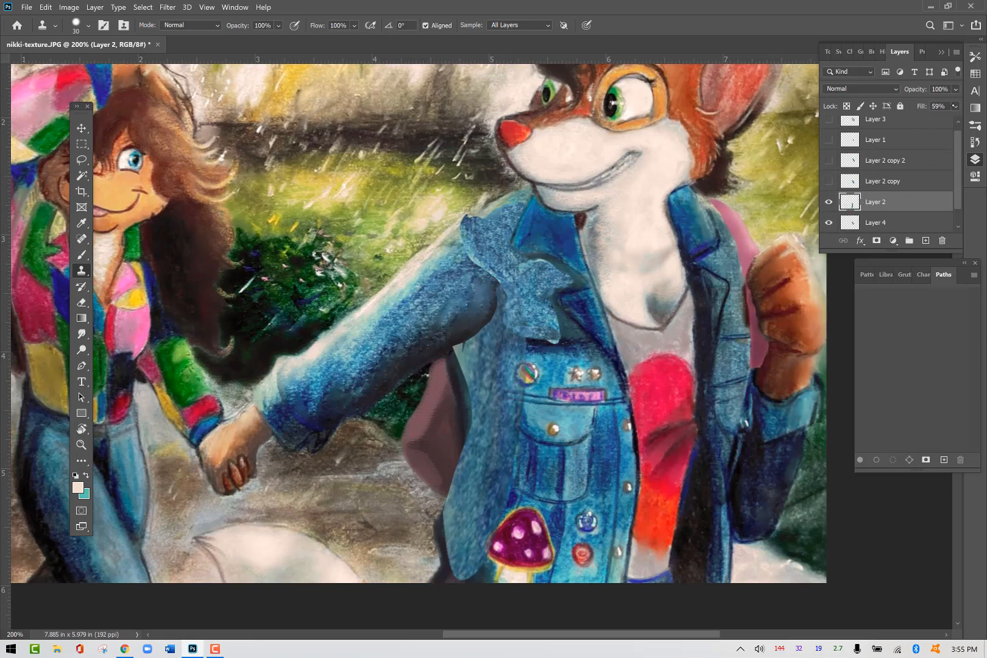
{"action": "left_click", "coordinate": [955, 106]}
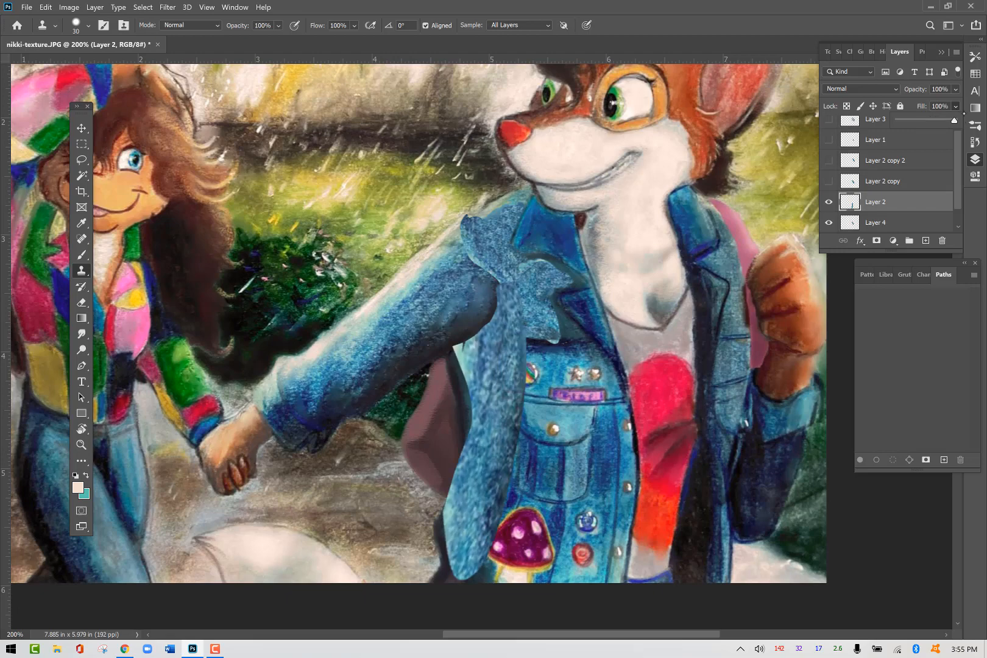
Add a new layer above Layer 2 and clone denim texture from the chest and sleeve onto the jacket's side panel.
{"action": "left_click", "coordinate": [852, 200]}
{"action": "key", "text": "b"}
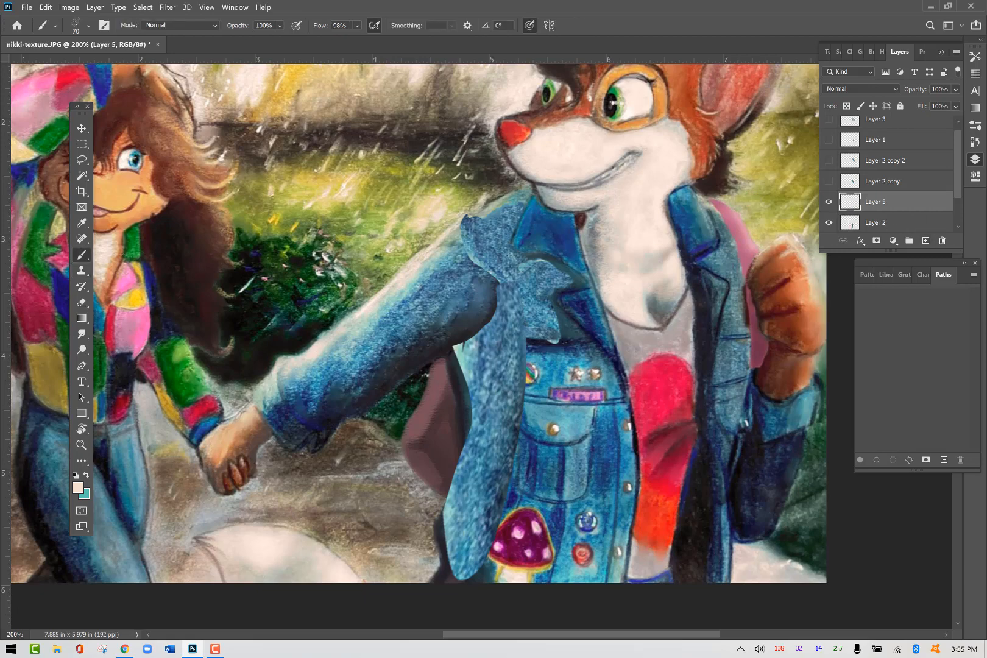
{"action": "key", "text": "s"}
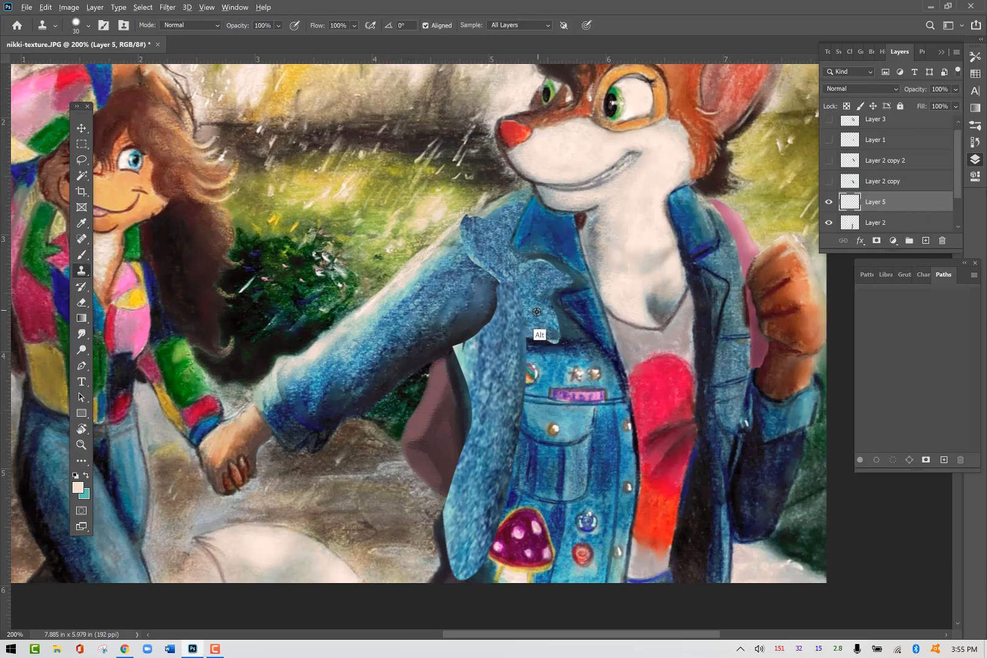
{"action": "key", "text": "alt"}
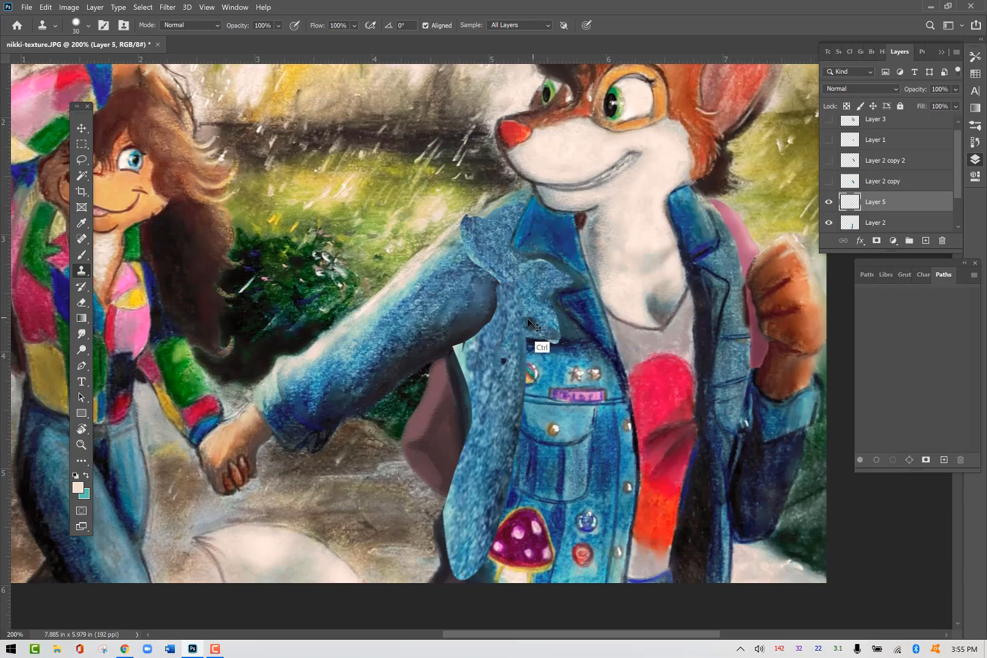
{"action": "mouse_move", "coordinate": [497, 367]}
{"action": "left_mouse_down"}
{"action": "mouse_move", "coordinate": [463, 357]}
{"action": "mouse_move", "coordinate": [479, 346]}
{"action": "mouse_move", "coordinate": [459, 351]}
{"action": "mouse_move", "coordinate": [477, 349]}
{"action": "mouse_move", "coordinate": [481, 378]}
{"action": "mouse_move", "coordinate": [491, 342]}
{"action": "mouse_move", "coordinate": [477, 387]}
{"action": "mouse_move", "coordinate": [492, 381]}
{"action": "mouse_move", "coordinate": [490, 359]}
{"action": "mouse_move", "coordinate": [476, 402]}
{"action": "mouse_move", "coordinate": [494, 391]}
{"action": "mouse_move", "coordinate": [485, 420]}
{"action": "mouse_move", "coordinate": [495, 425]}
{"action": "mouse_move", "coordinate": [475, 434]}
{"action": "mouse_move", "coordinate": [493, 437]}
{"action": "mouse_move", "coordinate": [484, 453]}
{"action": "left_mouse_up"}
{"action": "left_click", "coordinate": [533, 299], "text": "alt"}
{"action": "left_click", "coordinate": [395, 317], "text": "alt"}
{"action": "left_click", "coordinate": [398, 326], "text": "alt"}
{"action": "left_click", "coordinate": [498, 388], "text": "alt"}
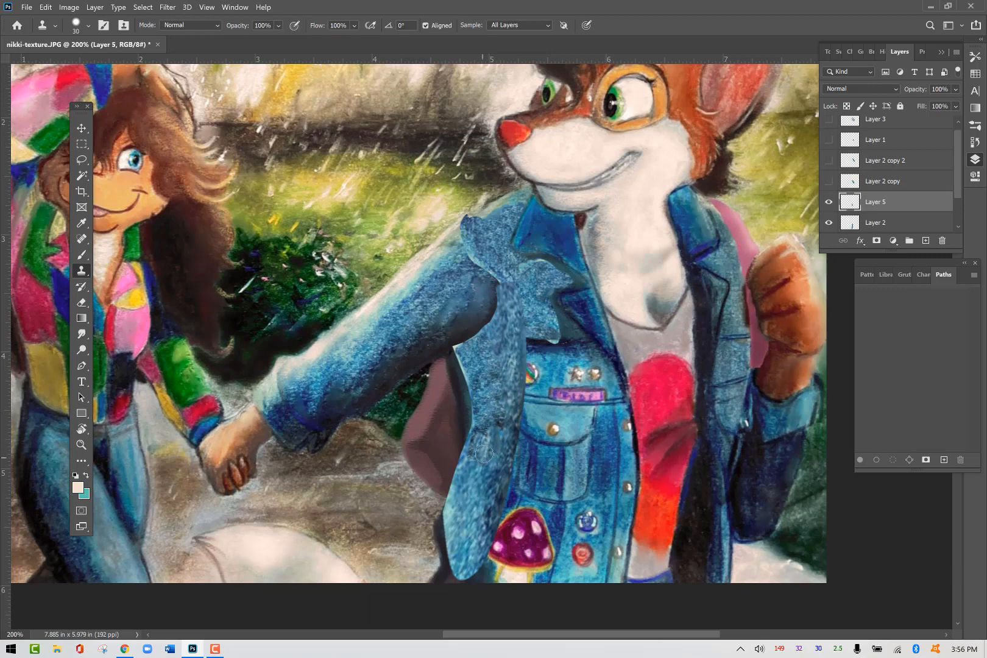
Blend the middle and upper part of the jacket's side panel with more cloned denim strokes from resampled sources.
{"action": "left_click_drag", "start_coordinate": [498, 341], "coordinate": [496, 362]}
{"action": "left_click_drag", "start_coordinate": [491, 443], "coordinate": [492, 457]}
{"action": "left_click_drag", "start_coordinate": [497, 347], "coordinate": [496, 324]}
{"action": "left_click", "coordinate": [481, 364], "text": "alt"}
{"action": "mouse_move", "coordinate": [485, 387]}
{"action": "left_mouse_down"}
{"action": "mouse_move", "coordinate": [498, 379]}
{"action": "mouse_move", "coordinate": [505, 388]}
{"action": "mouse_move", "coordinate": [490, 431]}
{"action": "mouse_move", "coordinate": [499, 420]}
{"action": "left_mouse_up"}
{"action": "left_click", "coordinate": [387, 360], "text": "alt"}
{"action": "left_click", "coordinate": [675, 178]}
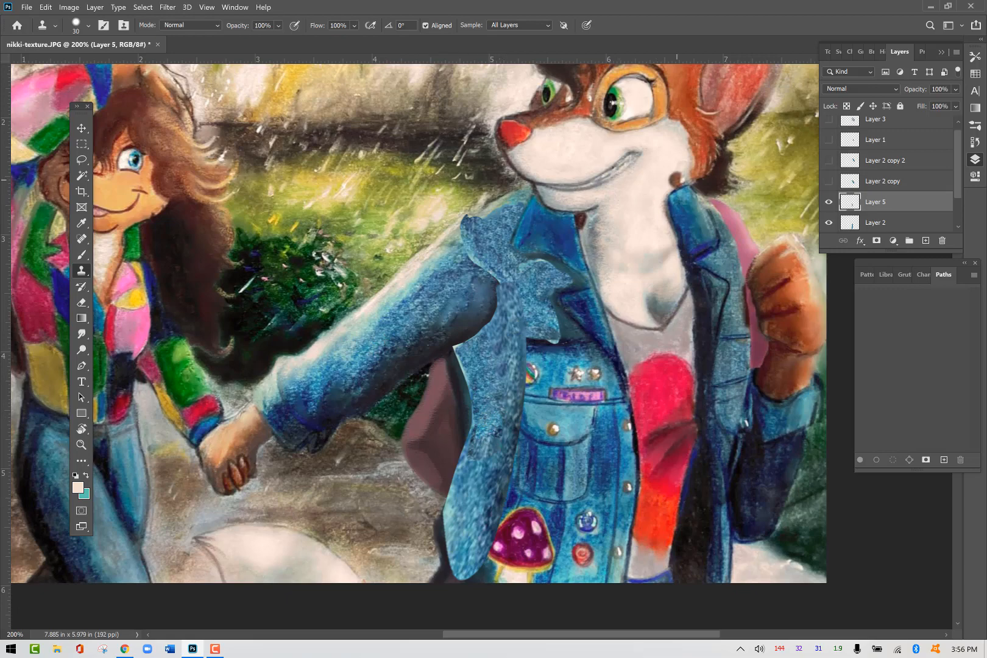
Show Layer 2 copy, Layer 1 and Layer 3 with Layer 2 copy 2 hidden, and make Layer 3 active.
{"action": "left_click", "coordinate": [830, 180]}
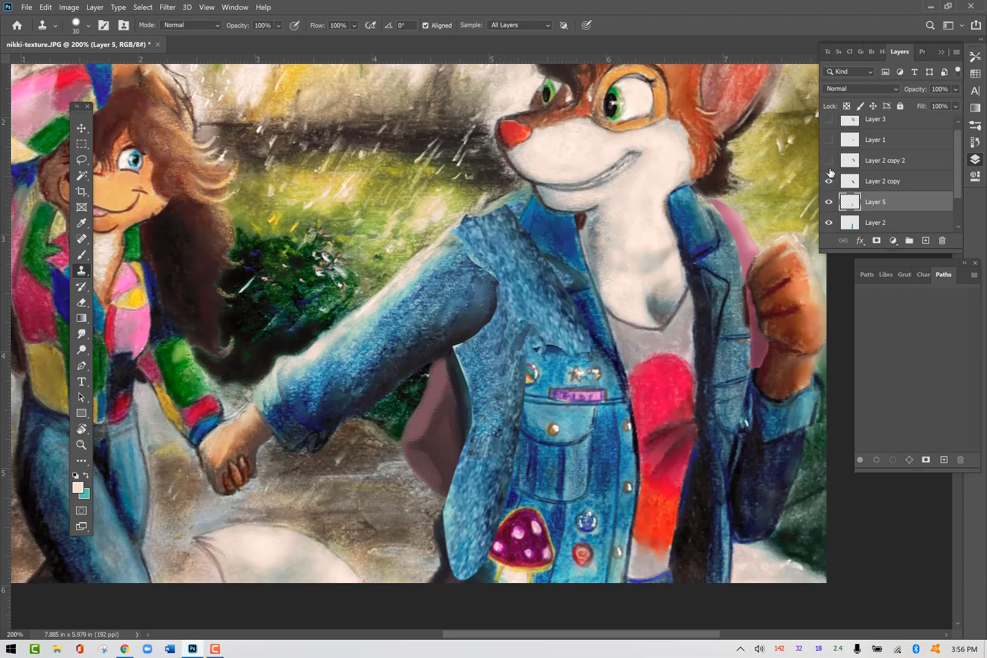
{"action": "left_click", "coordinate": [829, 161]}
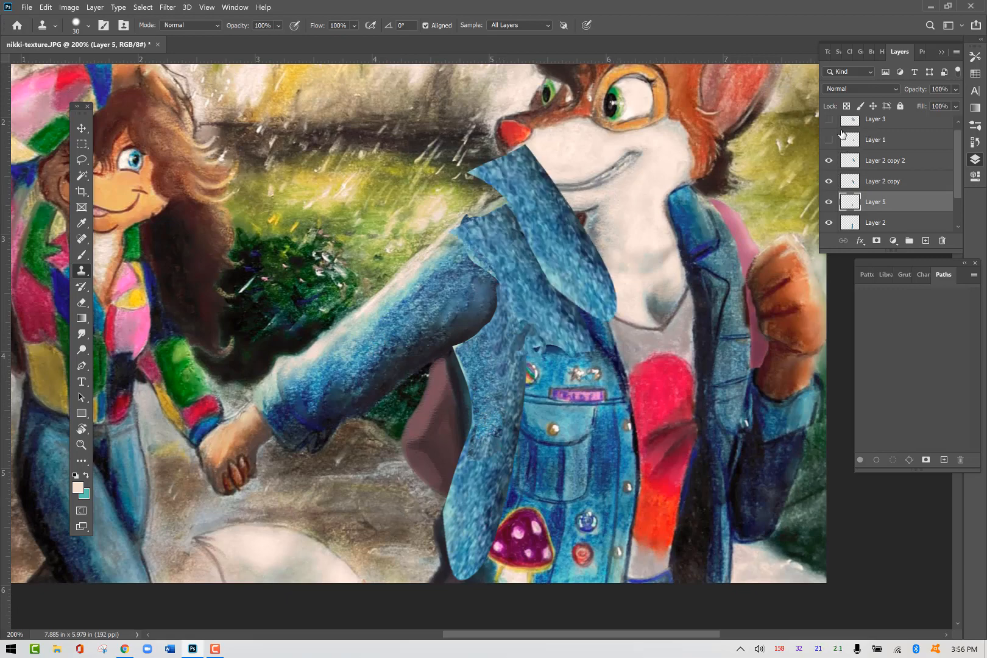
{"action": "left_click", "coordinate": [829, 139]}
{"action": "scroll", "coordinate": [959, 146], "scroll_direction": "up", "scroll_amount": 1}
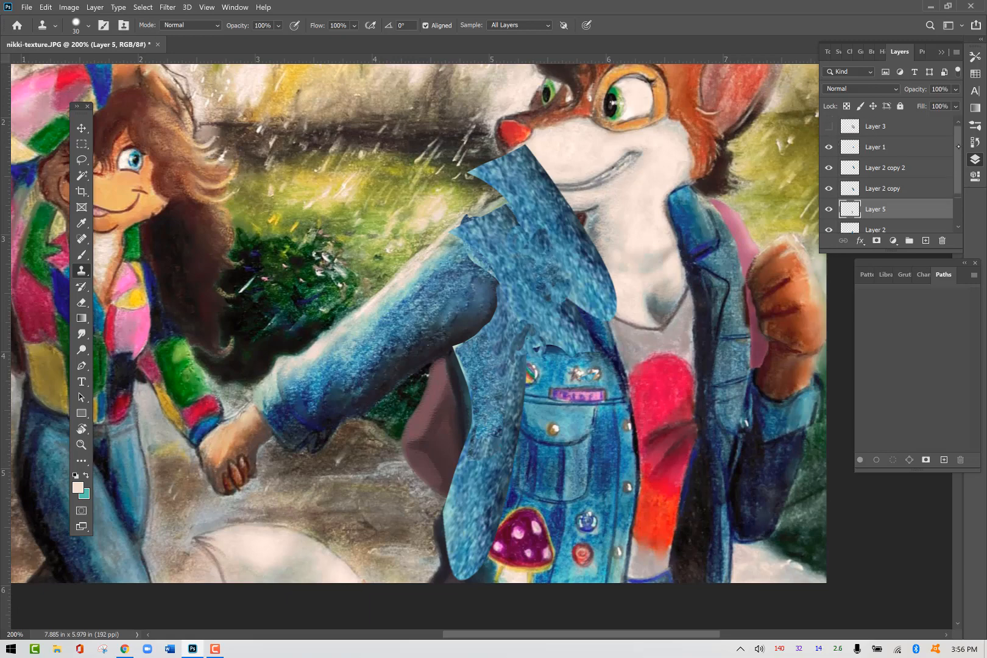
{"action": "left_click", "coordinate": [830, 126]}
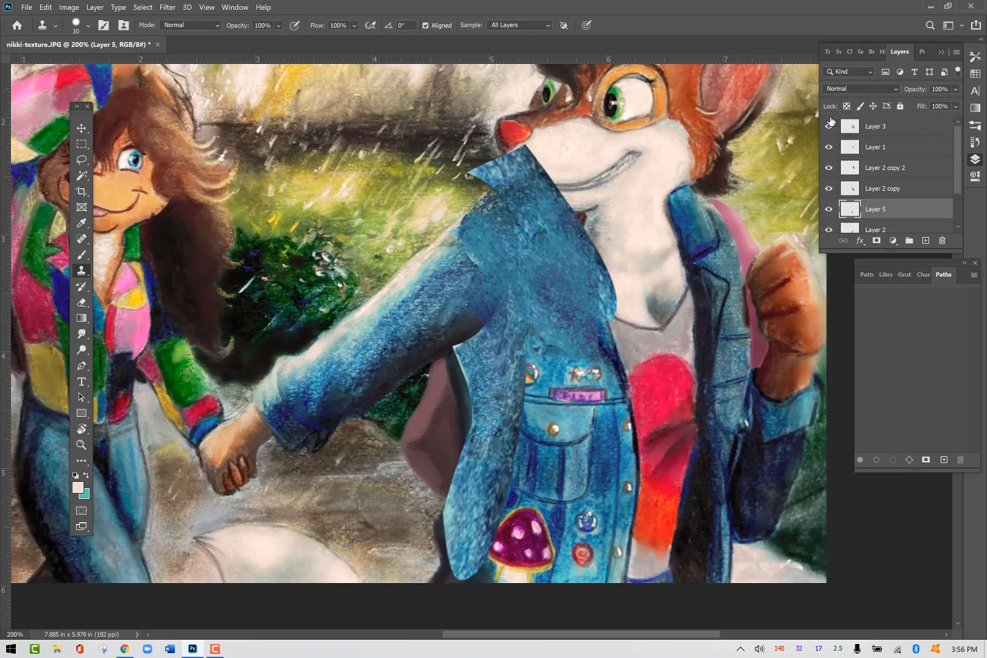
{"action": "left_click", "coordinate": [830, 167]}
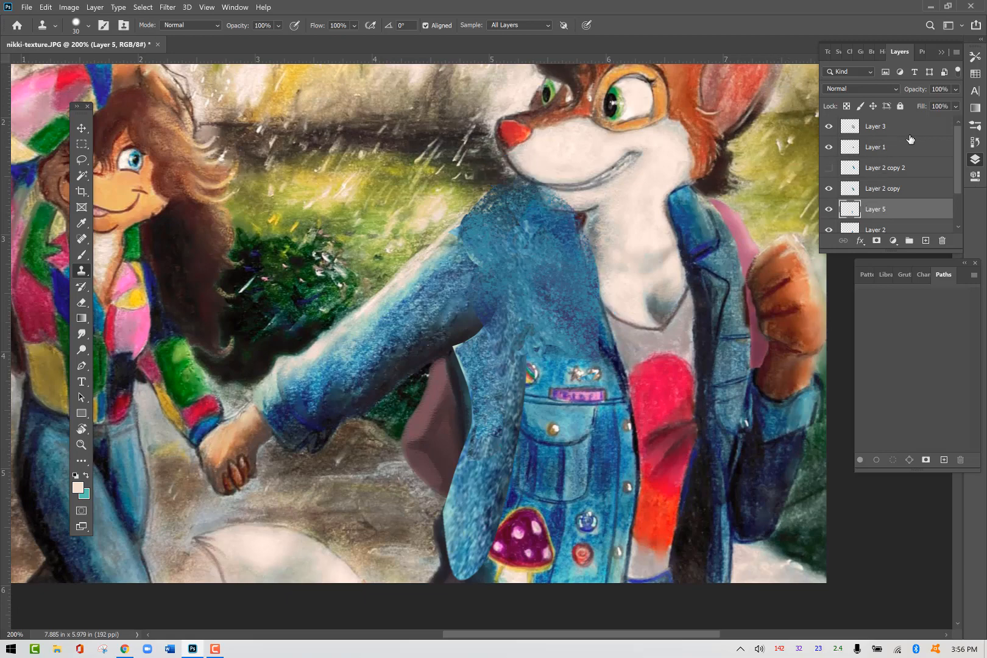
{"action": "left_click", "coordinate": [893, 129]}
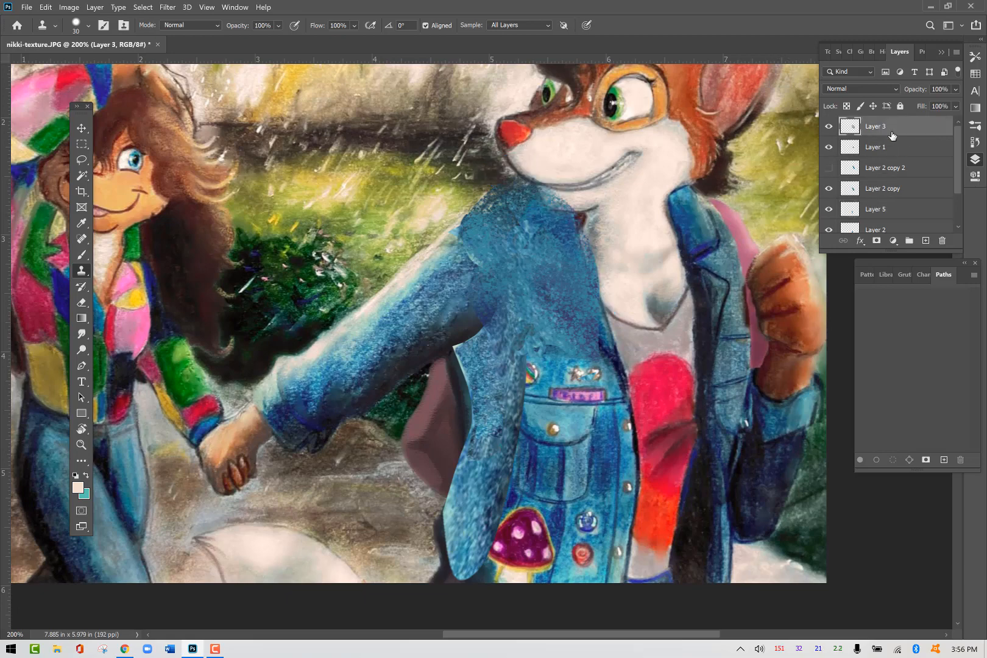
Compare the jacket's chest texture with Layer 3 hidden and shown.
{"action": "left_click", "coordinate": [832, 126]}
{"action": "left_click", "coordinate": [830, 125]}
{"action": "left_click", "coordinate": [830, 125]}
{"action": "left_click", "coordinate": [830, 126]}
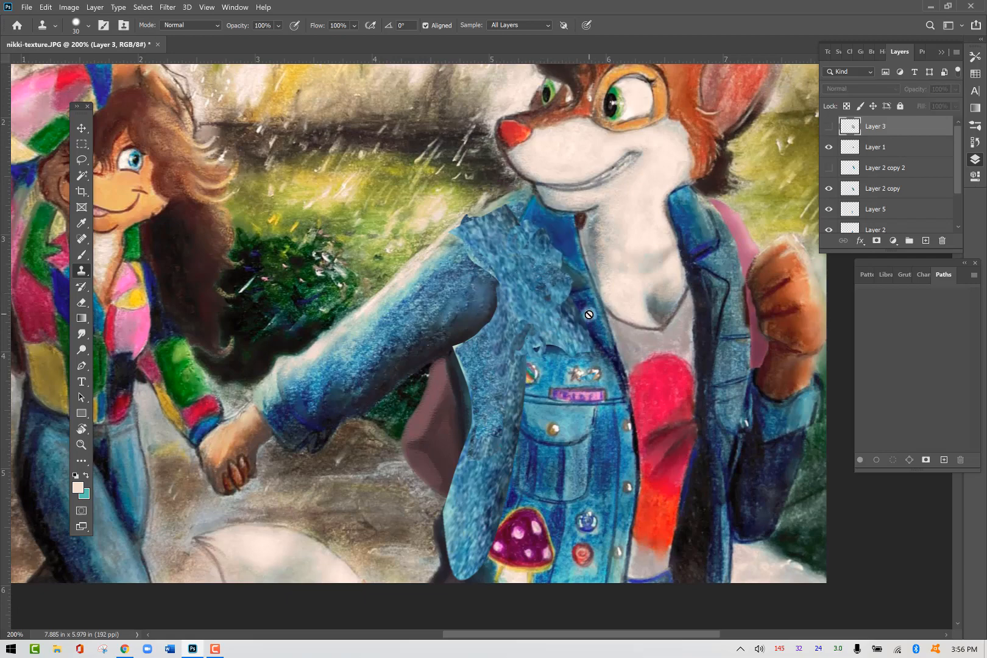
{"action": "left_click", "coordinate": [830, 127]}
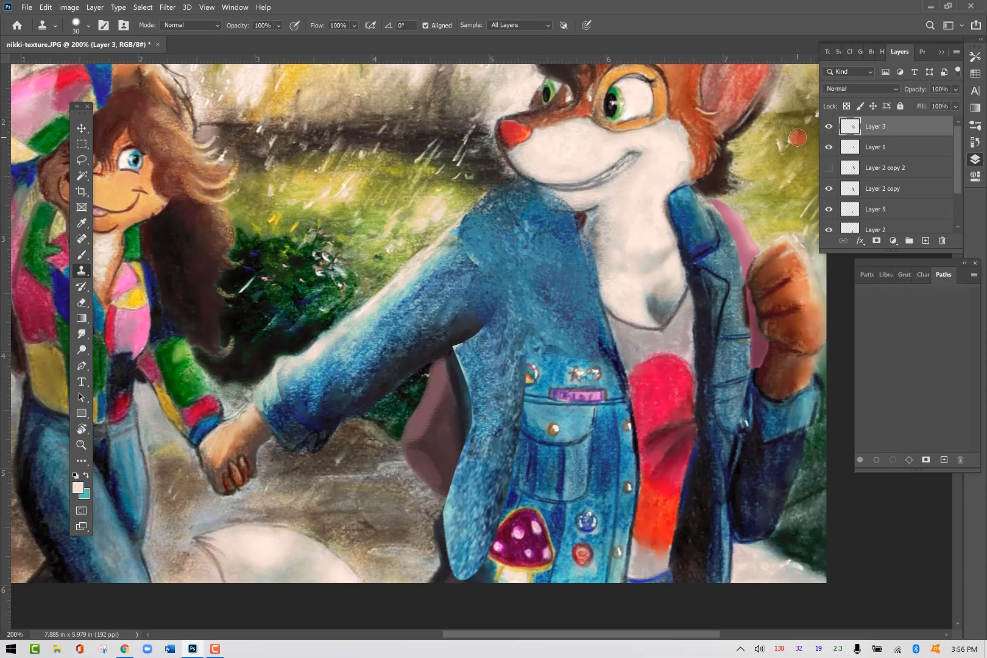
Lasso the jacket's upper chest area and choose the brush Kyle's Spatter Brushes - Spatter Bot Tilt.
{"action": "key", "text": "l"}
{"action": "mouse_move", "coordinate": [459, 230]}
{"action": "left_mouse_down"}
{"action": "mouse_move", "coordinate": [484, 263]}
{"action": "mouse_move", "coordinate": [497, 349]}
{"action": "mouse_move", "coordinate": [583, 358]}
{"action": "mouse_move", "coordinate": [601, 346]}
{"action": "mouse_move", "coordinate": [565, 212]}
{"action": "mouse_move", "coordinate": [512, 197]}
{"action": "left_mouse_up"}
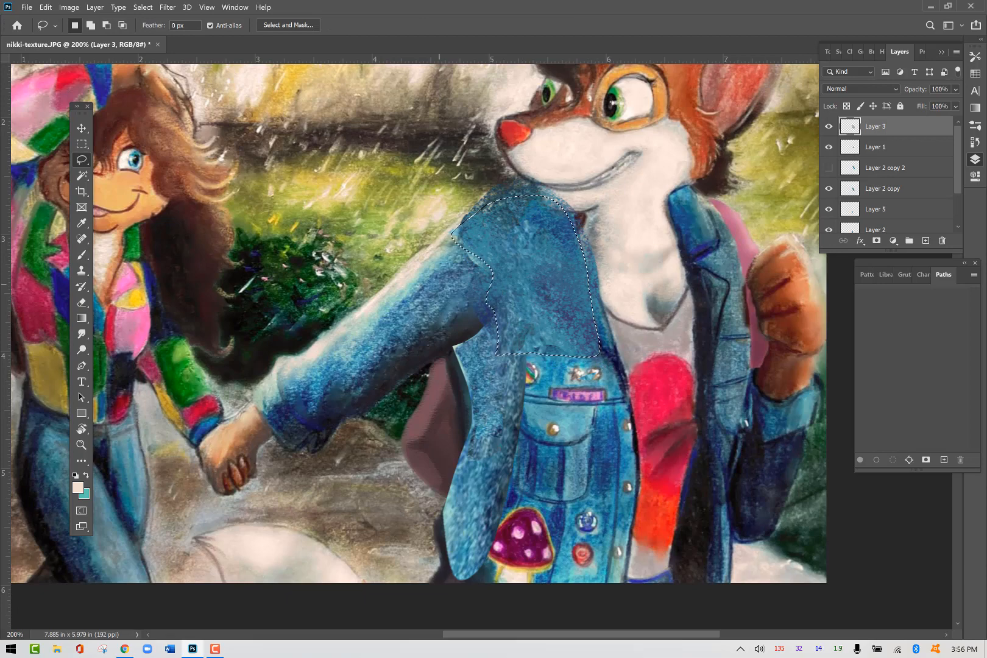
{"action": "left_click", "coordinate": [873, 52]}
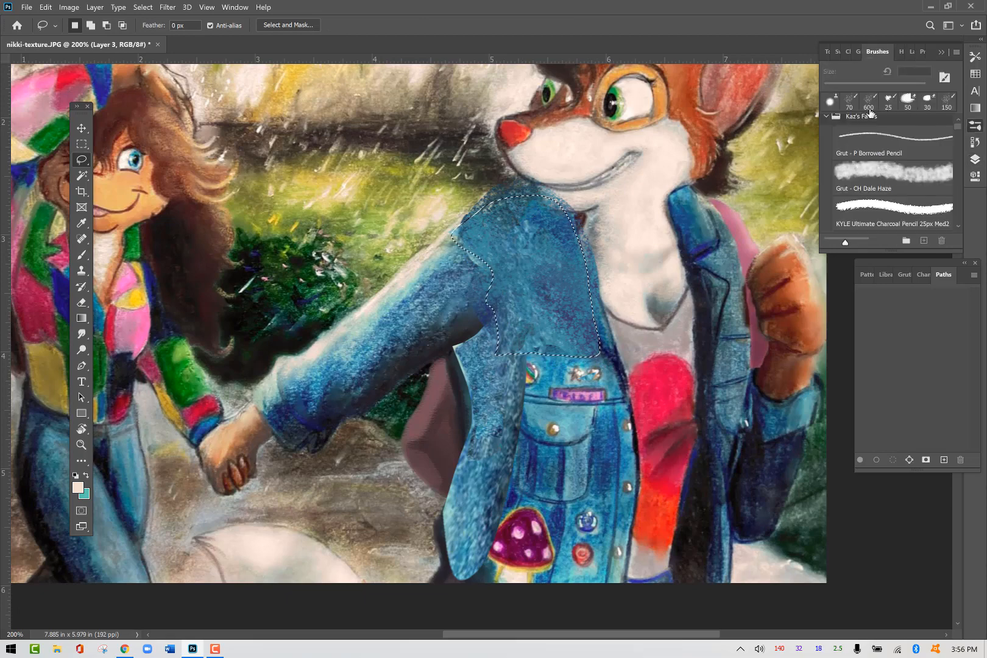
{"action": "key", "text": "b"}
{"action": "scroll", "coordinate": [893, 176], "scroll_direction": "down", "scroll_amount": 10}
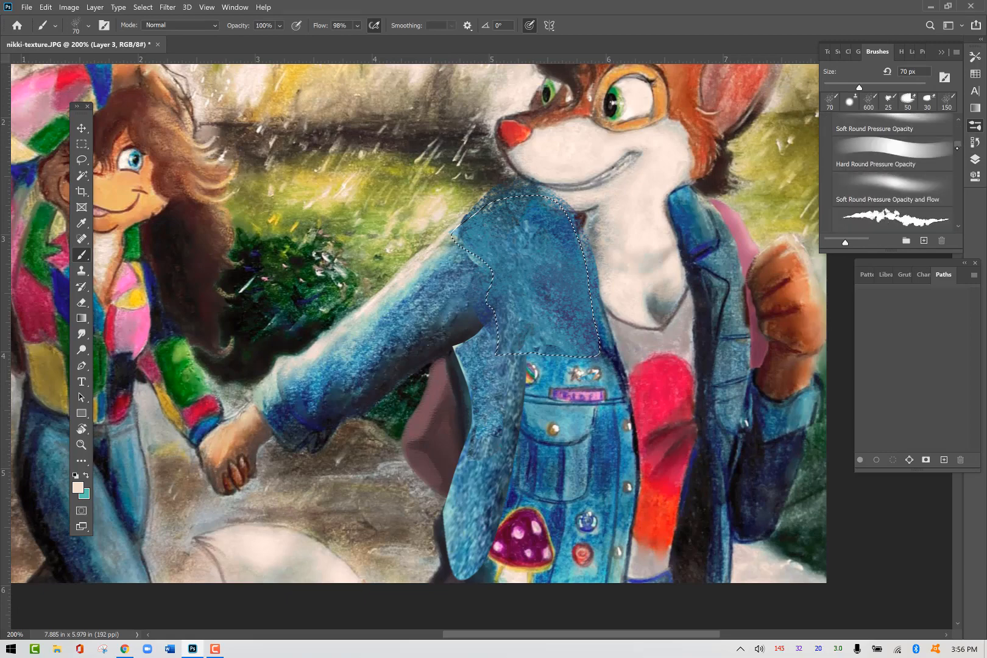
{"action": "scroll", "coordinate": [893, 177], "scroll_direction": "down", "scroll_amount": 3}
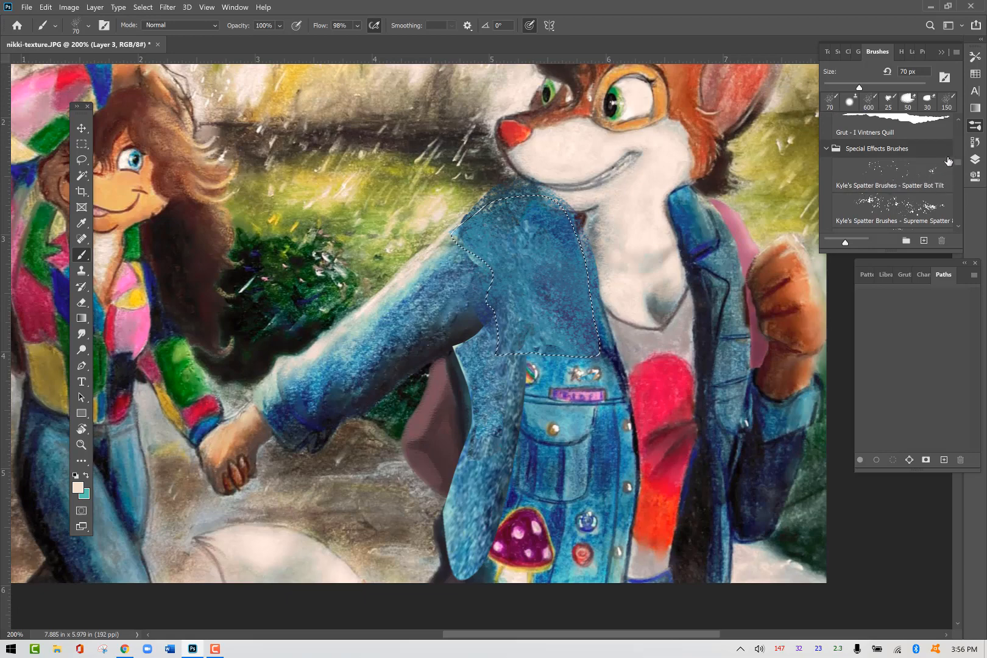
{"action": "left_click", "coordinate": [934, 170]}
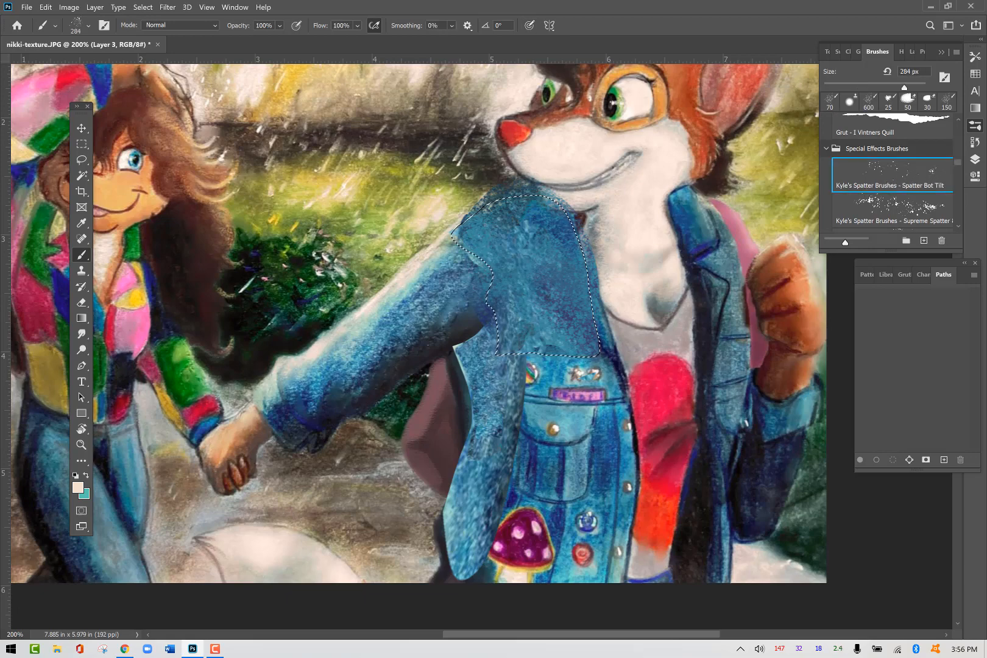
Sample dark blue from the sleeve and spatter it inside the chest selection, reducing the brush size to 125 px.
{"action": "key", "text": "alt"}
{"action": "left_click", "coordinate": [405, 332], "text": "alt"}
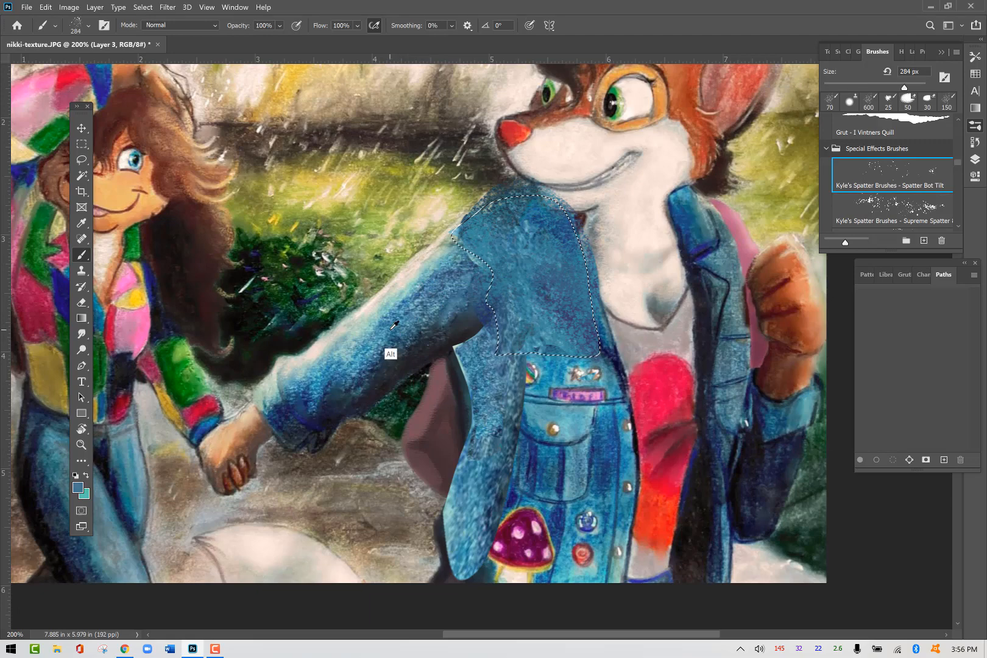
{"action": "left_click", "coordinate": [390, 356], "text": "alt"}
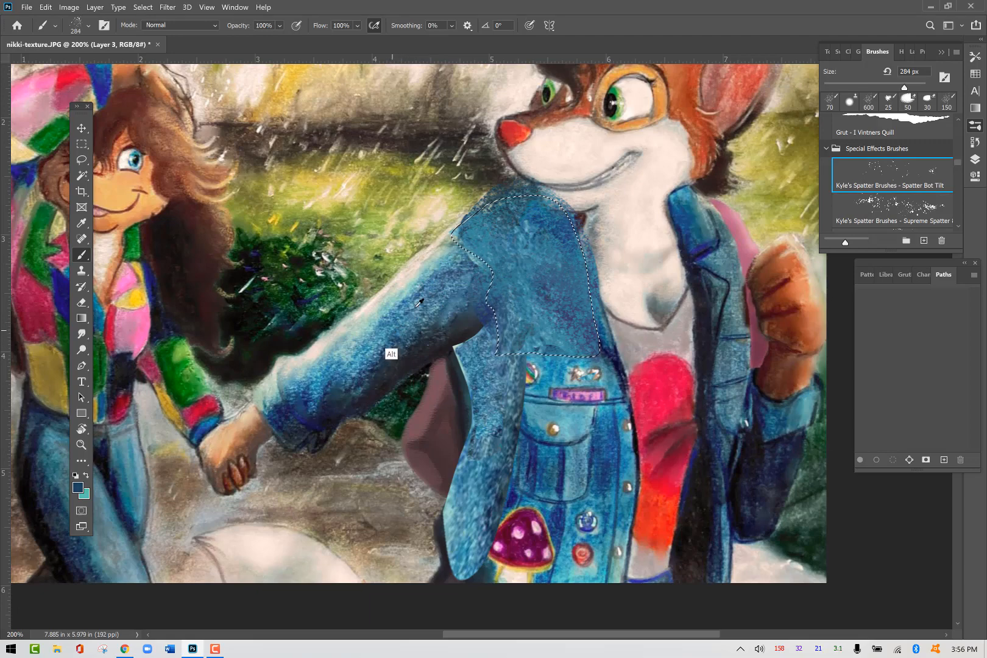
{"action": "left_click_drag", "start_coordinate": [530, 312], "coordinate": [557, 298]}
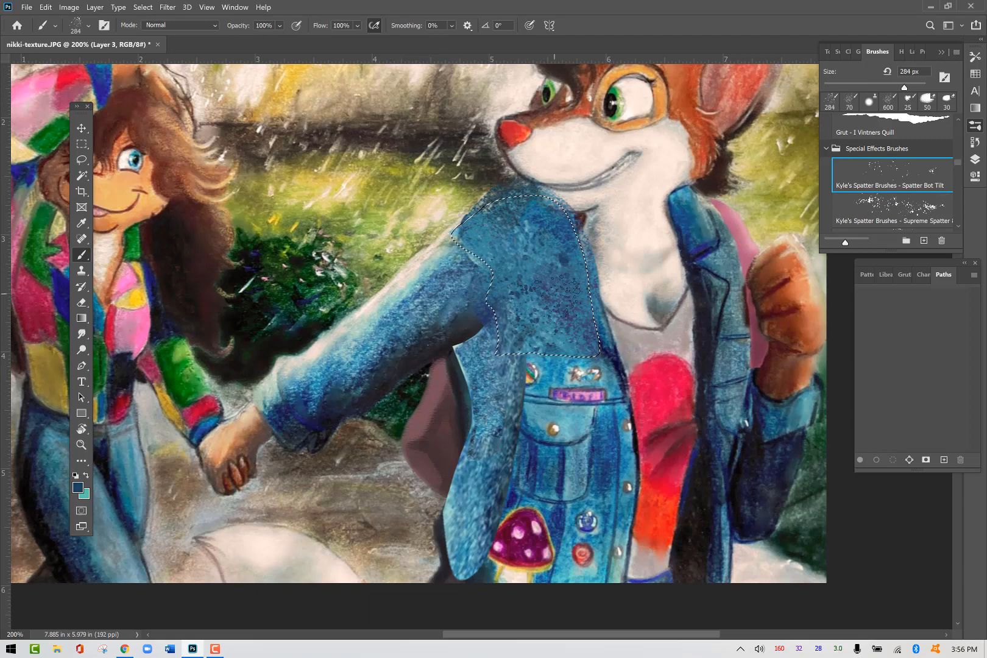
{"action": "key", "text": "bracketleft"}
{"action": "key", "text": "bracketleft"}
{"action": "key", "text": "bracketleft"}
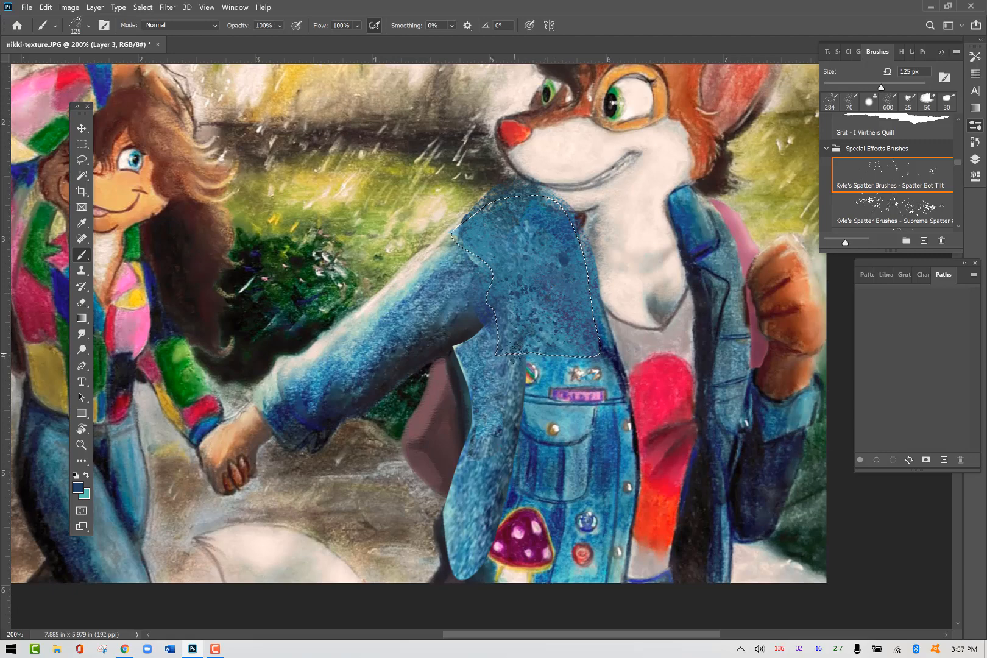
Spatter dark blue over the chest selection with Kyle's Supreme Spatter brush, reducing its size to 175 px.
{"action": "left_click", "coordinate": [924, 218]}
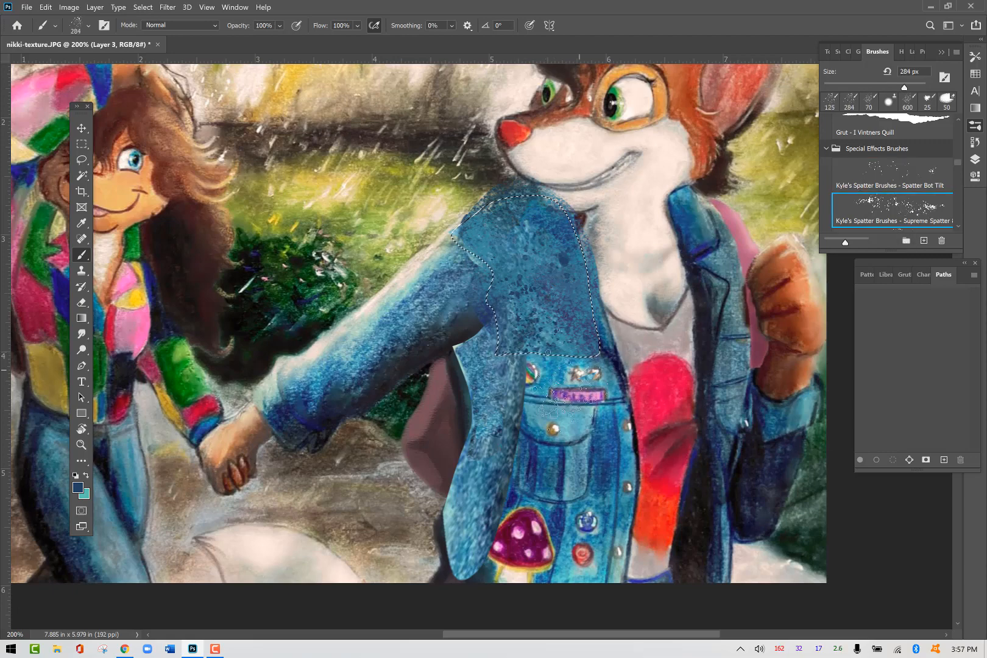
{"action": "left_click", "coordinate": [576, 329]}
{"action": "key", "text": "bracketleft"}
{"action": "key", "text": "bracketleft"}
{"action": "key", "text": "bracketleft"}
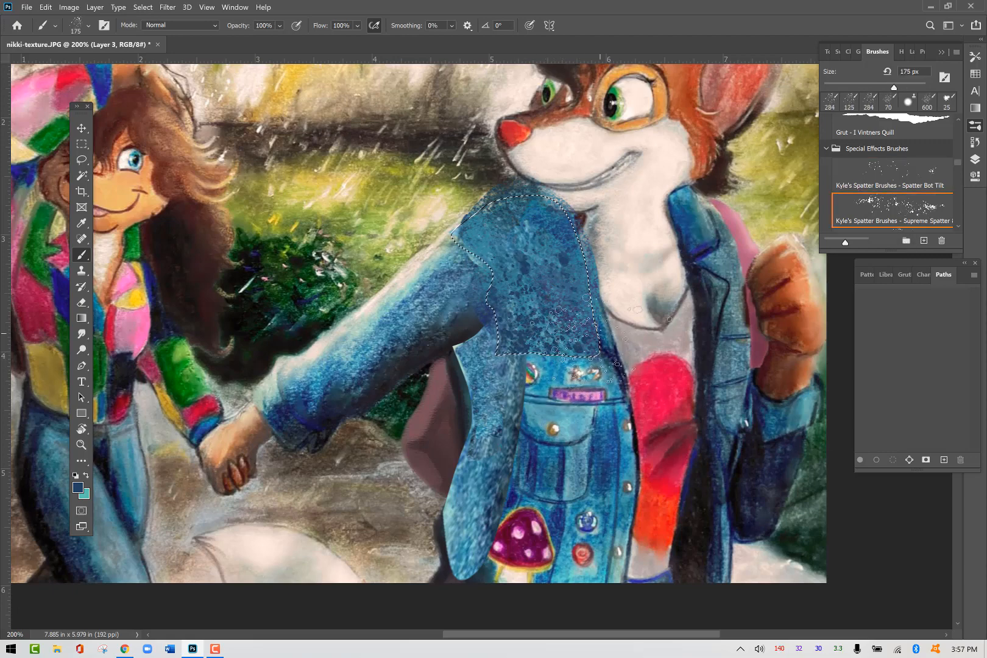
Layer lighter and mid-blue spatters over the selected chest area at 150 px, resampling blues from the jacket.
{"action": "left_click", "coordinate": [529, 369], "text": "alt"}
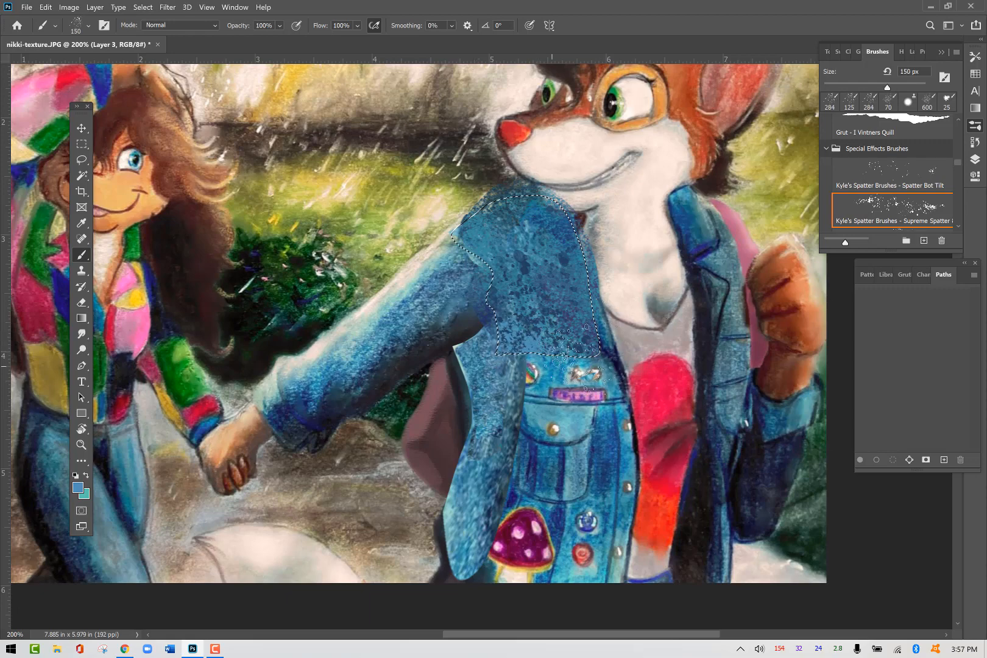
{"action": "left_click", "coordinate": [583, 327]}
{"action": "left_click", "coordinate": [494, 417], "text": "alt"}
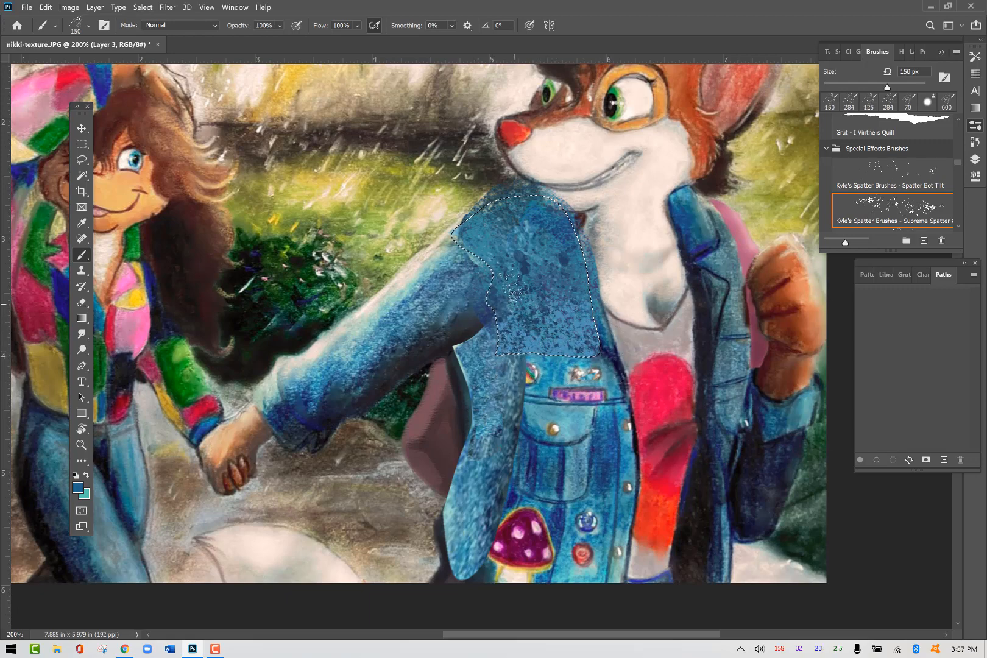
{"action": "left_click", "coordinate": [517, 303], "text": "alt"}
{"action": "mouse_move", "coordinate": [529, 280]}
{"action": "left_mouse_down"}
{"action": "mouse_move", "coordinate": [546, 288]}
{"action": "mouse_move", "coordinate": [541, 310]}
{"action": "mouse_move", "coordinate": [582, 356]}
{"action": "left_mouse_up"}
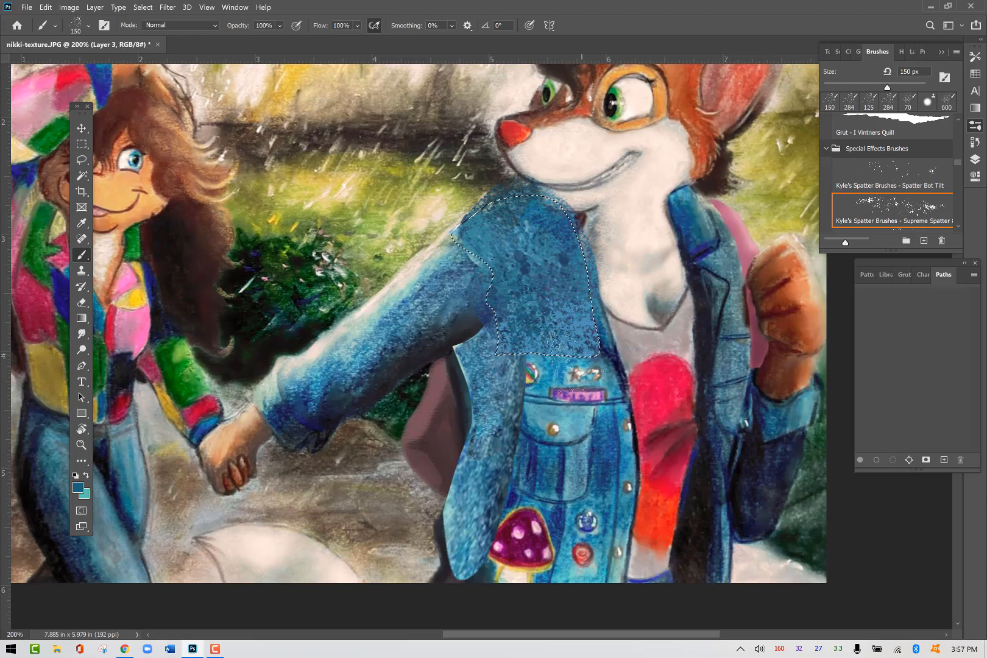
{"action": "left_click", "coordinate": [502, 385], "text": "alt"}
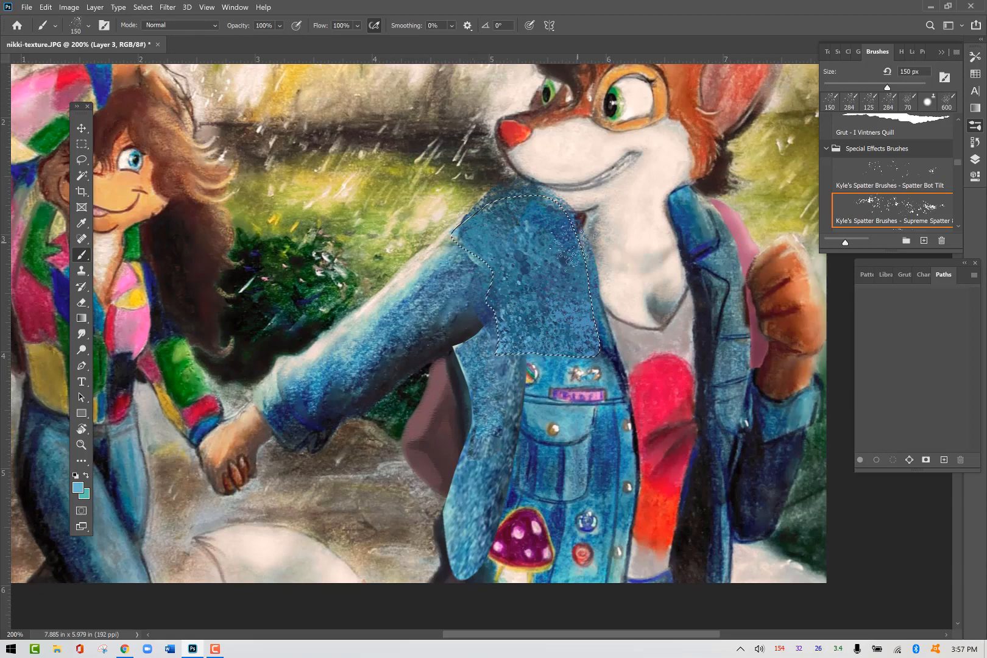
Lower Layer 3's fill to 72% and deselect the chest area.
{"action": "left_click", "coordinate": [922, 53]}
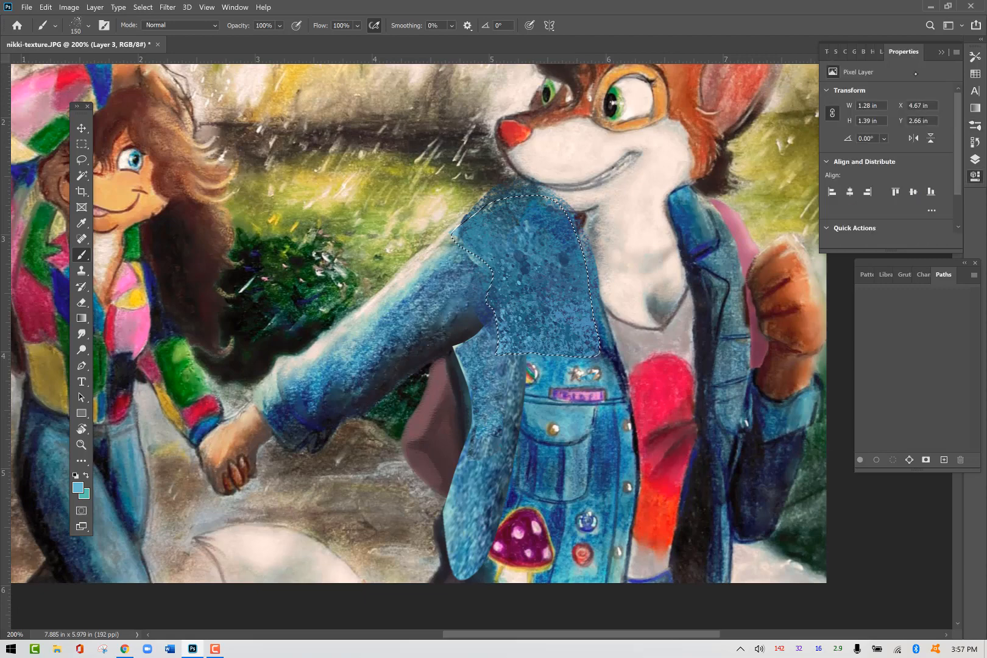
{"action": "left_click", "coordinate": [881, 52]}
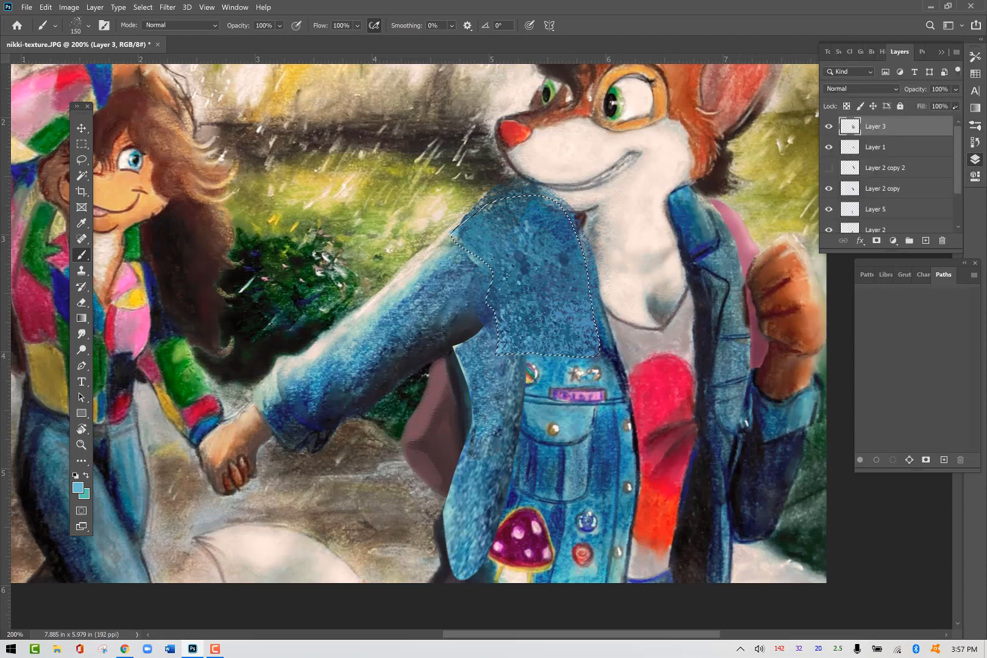
{"action": "left_click", "coordinate": [956, 106]}
{"action": "left_click_drag", "start_coordinate": [957, 120], "coordinate": [939, 120]}
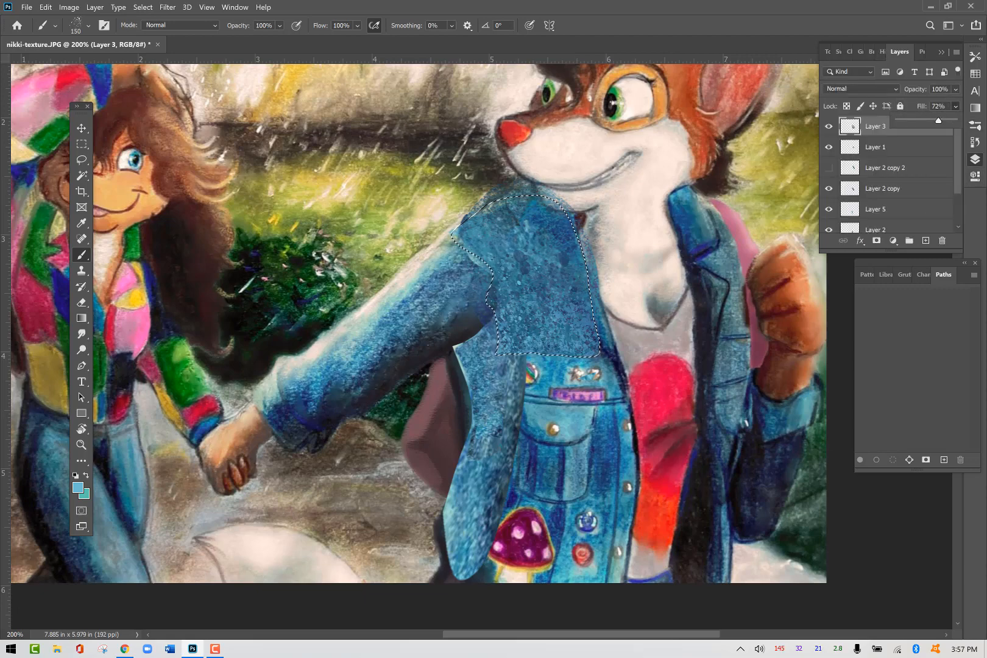
{"action": "key", "text": "ctrl+d"}
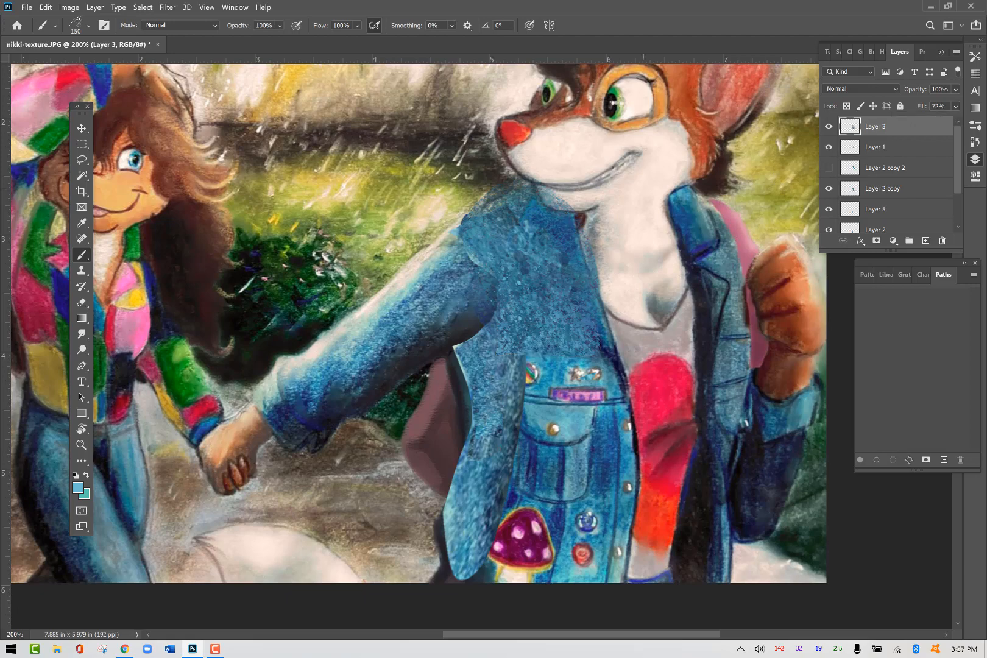
Lasso the texture spilling over the jacket's front edge beside the white fur, delete it from Layer 3 and deselect.
{"action": "key", "text": "l"}
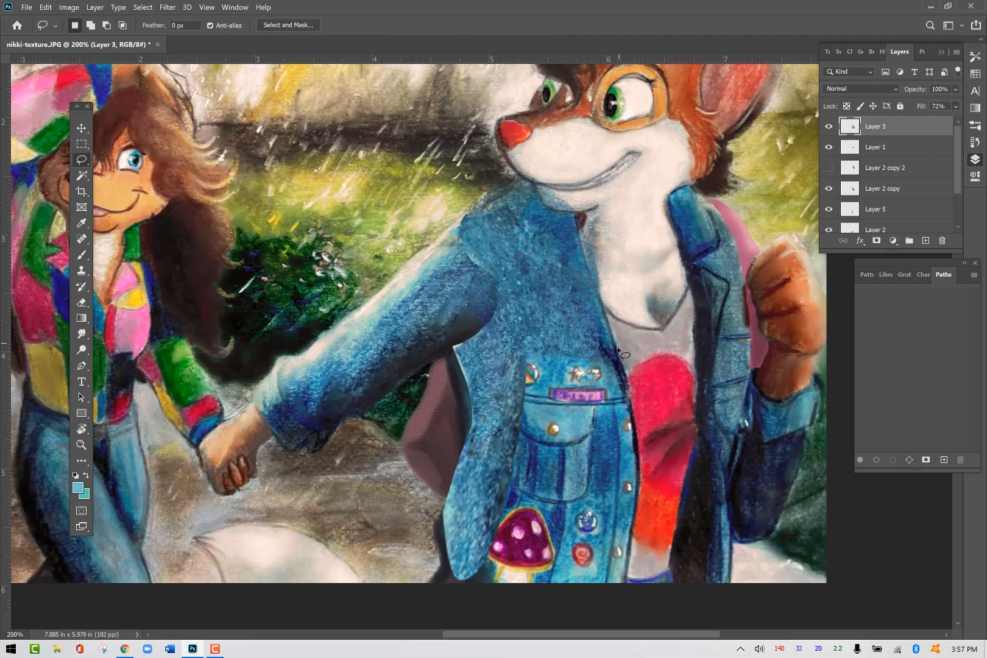
{"action": "left_click_drag", "start_coordinate": [618, 349], "coordinate": [586, 266]}
{"action": "mouse_move", "coordinate": [573, 219]}
{"action": "left_mouse_down"}
{"action": "mouse_move", "coordinate": [539, 175]}
{"action": "mouse_move", "coordinate": [638, 240]}
{"action": "mouse_move", "coordinate": [641, 302]}
{"action": "left_mouse_up"}
{"action": "key", "text": "Delete"}
{"action": "key", "text": "ctrl+d"}
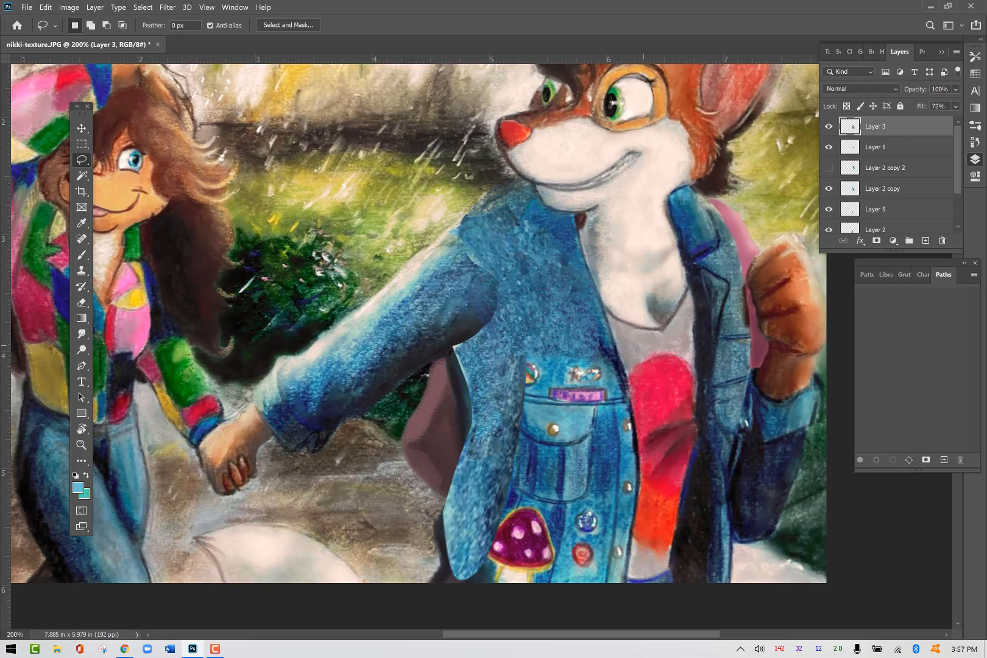
Select all texture layers from Layer 3 down to Layer 4 and merge them into one layer above the Background.
{"action": "left_click", "coordinate": [955, 106]}
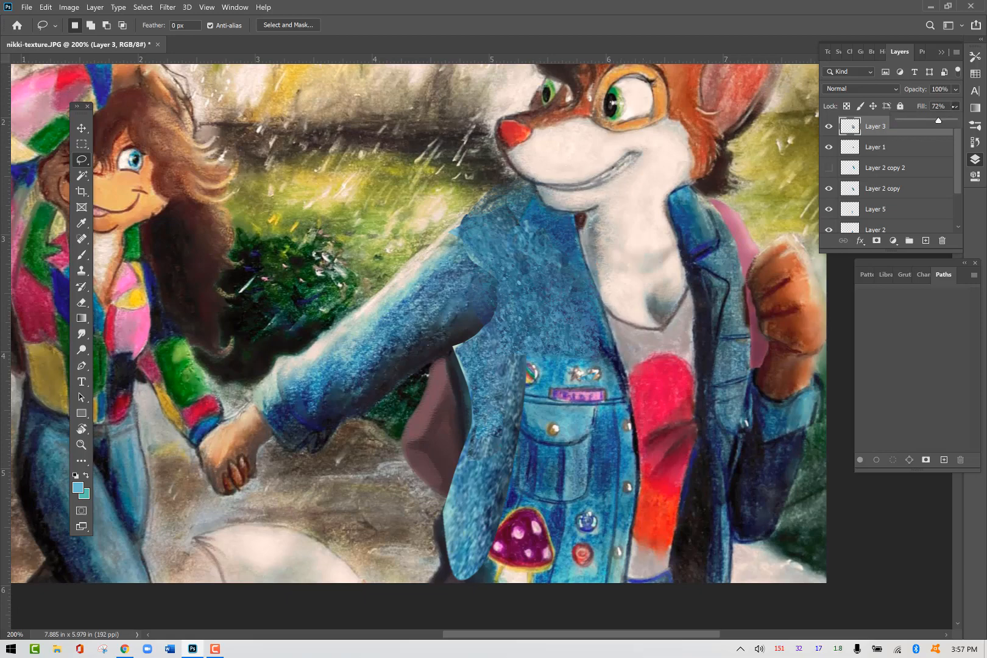
{"action": "left_click", "coordinate": [885, 126]}
{"action": "scroll", "coordinate": [956, 179], "scroll_direction": "down", "scroll_amount": 2}
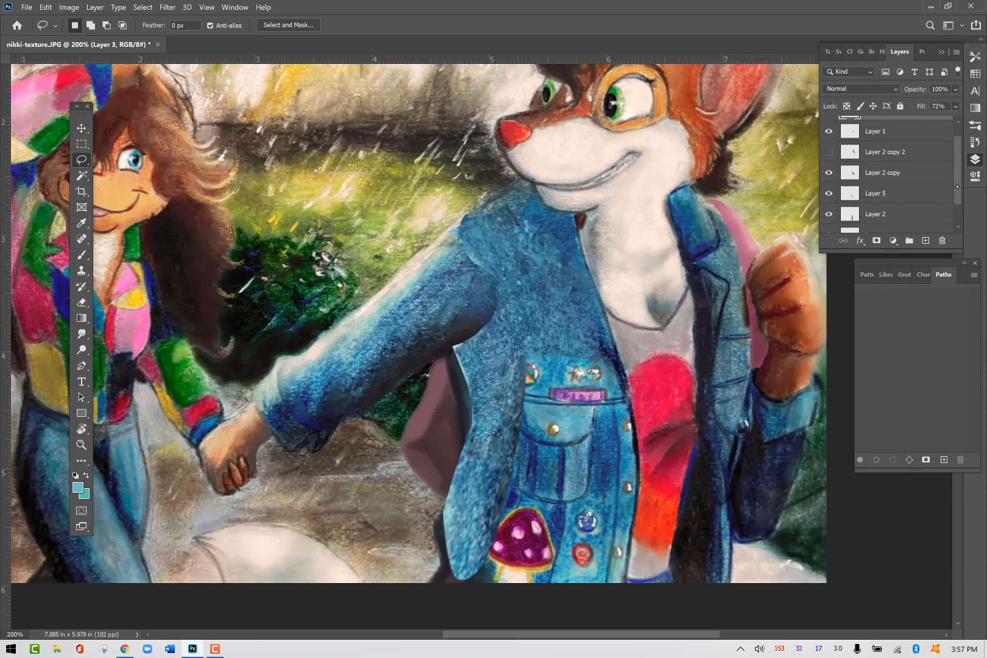
{"action": "left_click", "coordinate": [904, 219], "text": "shift"}
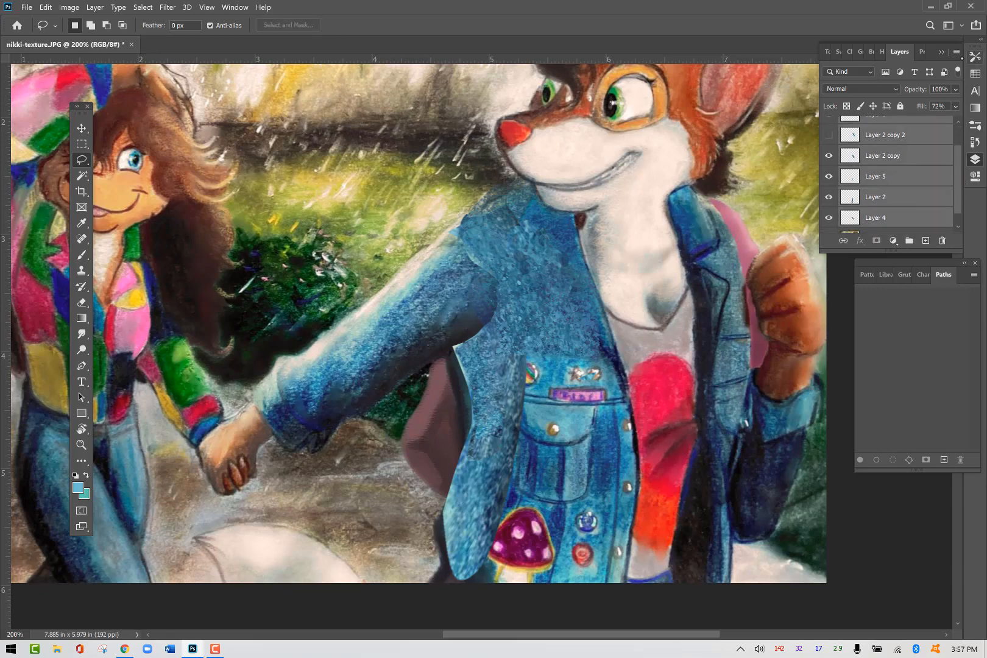
{"action": "left_click", "coordinate": [957, 52]}
{"action": "left_click", "coordinate": [929, 380]}
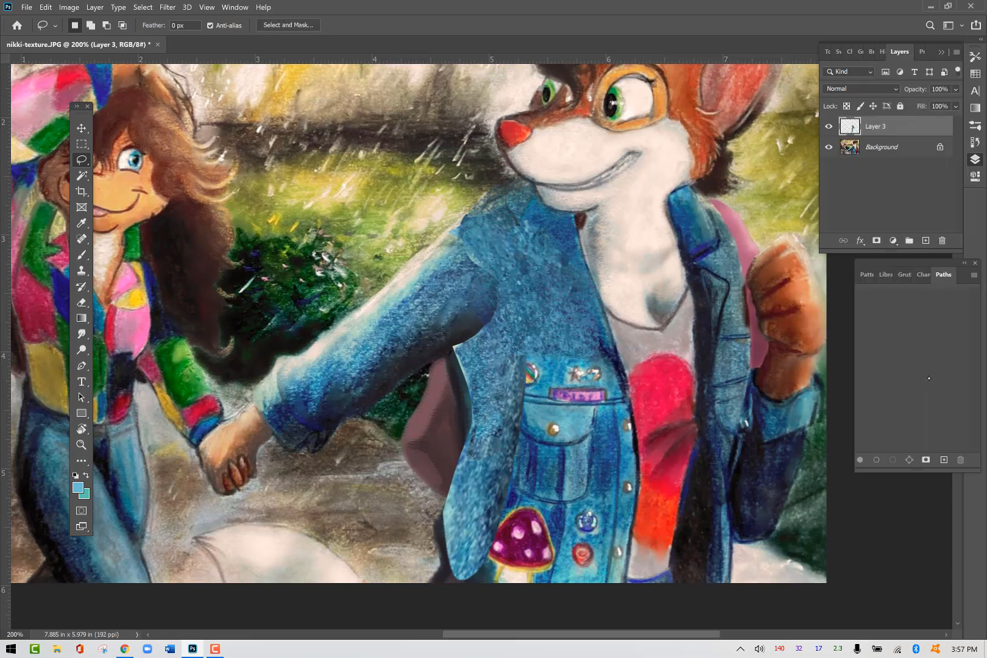
Compare the jacket with the merged Layer 3 hidden and shown, and lower its fill to 55%.
{"action": "left_click", "coordinate": [830, 128]}
{"action": "left_click", "coordinate": [828, 130]}
{"action": "left_click", "coordinate": [826, 129]}
{"action": "left_click", "coordinate": [826, 129]}
{"action": "left_click", "coordinate": [956, 106]}
{"action": "left_click_drag", "start_coordinate": [958, 120], "coordinate": [929, 120]}
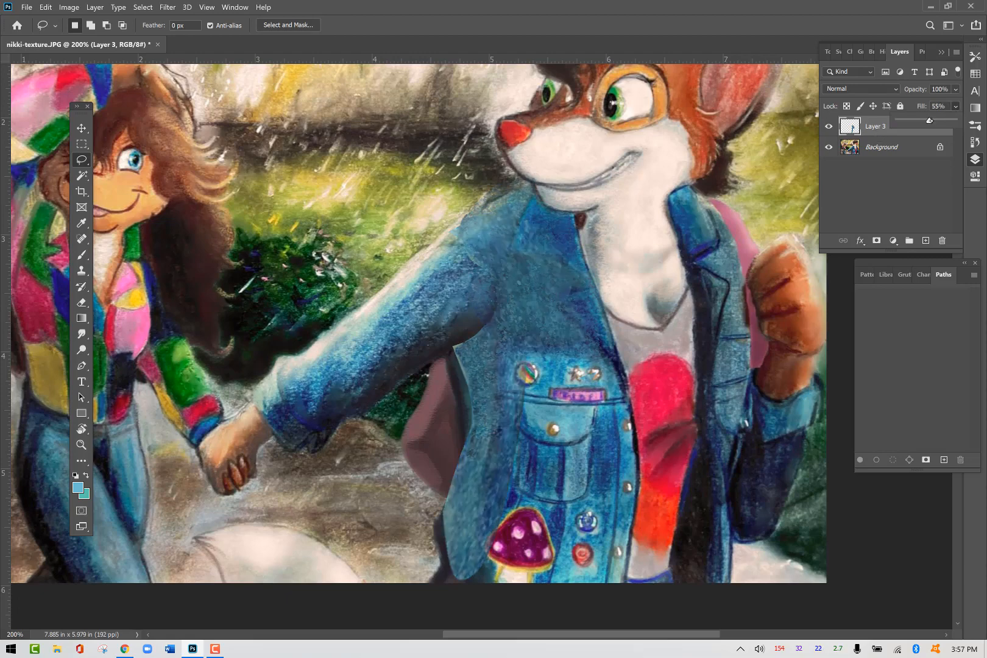
Lasso the texture overlapping the upper sleeve and outer shoulder, delete it from Layer 3 and deselect.
{"action": "left_click", "coordinate": [535, 184]}
{"action": "mouse_move", "coordinate": [522, 183]}
{"action": "left_mouse_down"}
{"action": "mouse_move", "coordinate": [454, 222]}
{"action": "mouse_move", "coordinate": [452, 186]}
{"action": "mouse_move", "coordinate": [493, 296]}
{"action": "mouse_move", "coordinate": [439, 210]}
{"action": "left_mouse_up"}
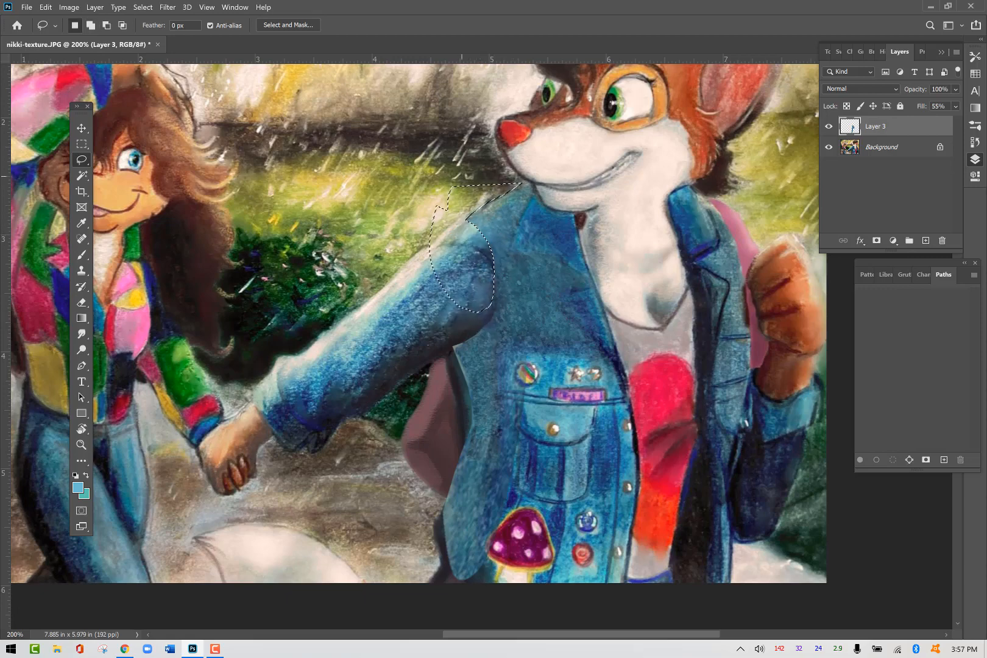
{"action": "key", "text": "ctrl+d"}
Lasso and delete the texture covering the jacket's collar and the dark lapel point on Layer 3.
{"action": "left_click_drag", "start_coordinate": [591, 285], "coordinate": [534, 256]}
{"action": "mouse_move", "coordinate": [526, 207]}
{"action": "left_mouse_down"}
{"action": "mouse_move", "coordinate": [576, 209]}
{"action": "mouse_move", "coordinate": [597, 233]}
{"action": "mouse_move", "coordinate": [619, 299]}
{"action": "mouse_move", "coordinate": [556, 297]}
{"action": "mouse_move", "coordinate": [632, 363]}
{"action": "mouse_move", "coordinate": [615, 262]}
{"action": "left_mouse_up"}
{"action": "key", "text": "ctrl+d"}
{"action": "key", "text": "Delete"}
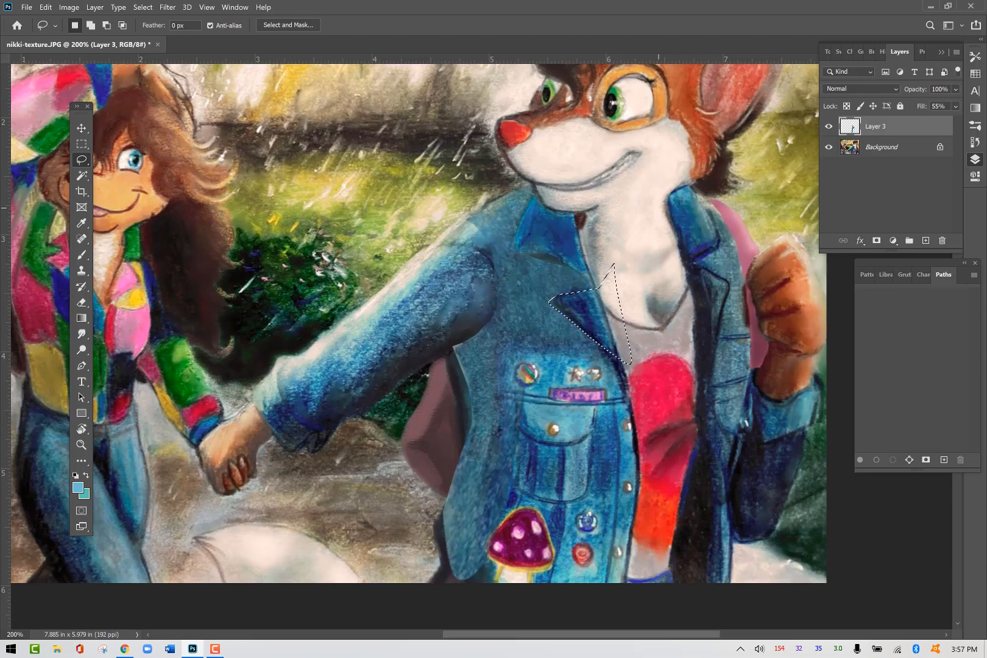
{"action": "key", "text": "ctrl+d"}
Restore Layer 3's fill to 100%, switch to the Brush tool and add a new layer above it.
{"action": "left_click", "coordinate": [956, 106]}
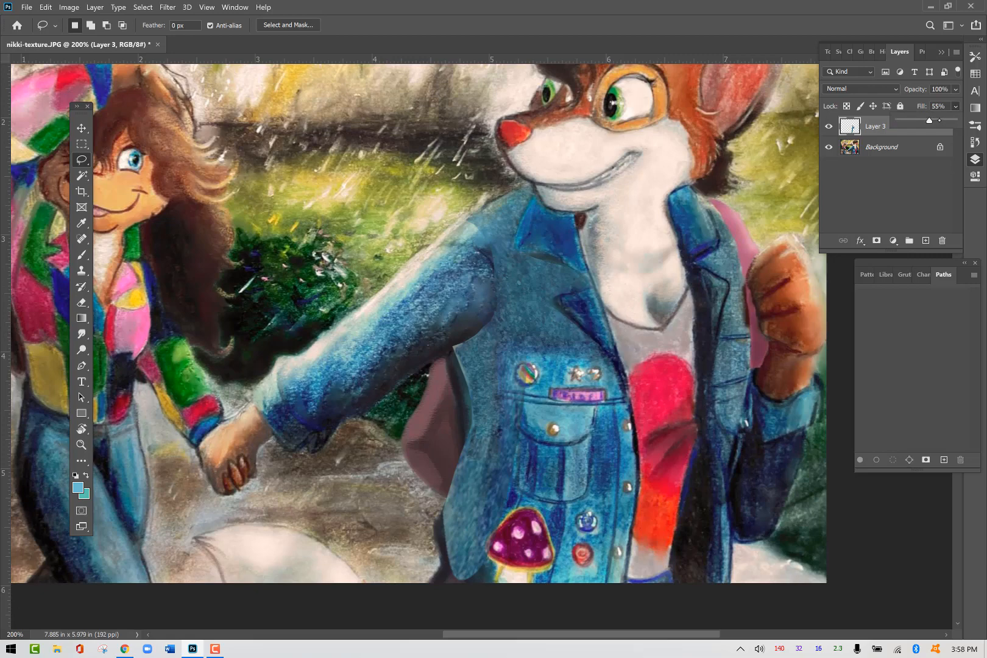
{"action": "left_click_drag", "start_coordinate": [929, 120], "coordinate": [974, 126]}
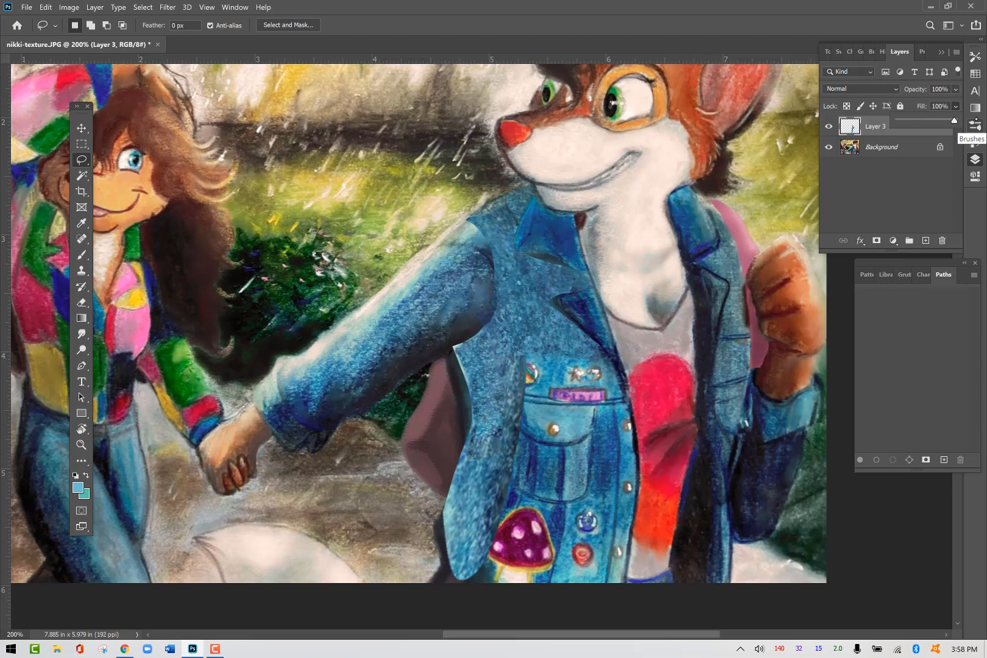
{"action": "left_click", "coordinate": [82, 255]}
{"action": "left_click", "coordinate": [927, 240]}
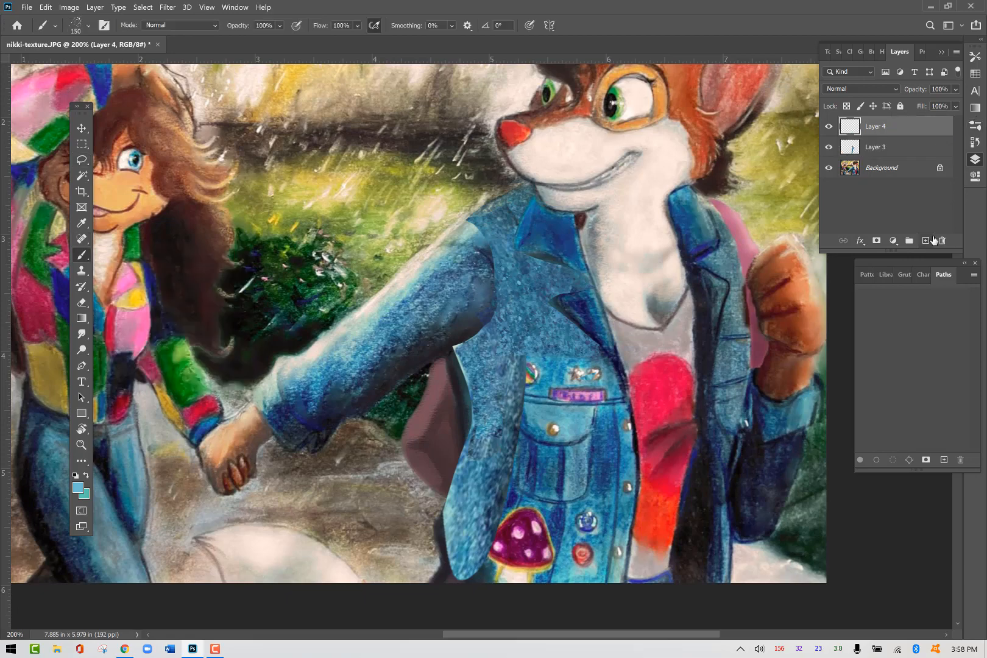
Compare the whole picture with Layer 3's denim texture hidden and shown.
{"action": "left_click", "coordinate": [832, 147]}
{"action": "key", "text": "ctrl+0"}
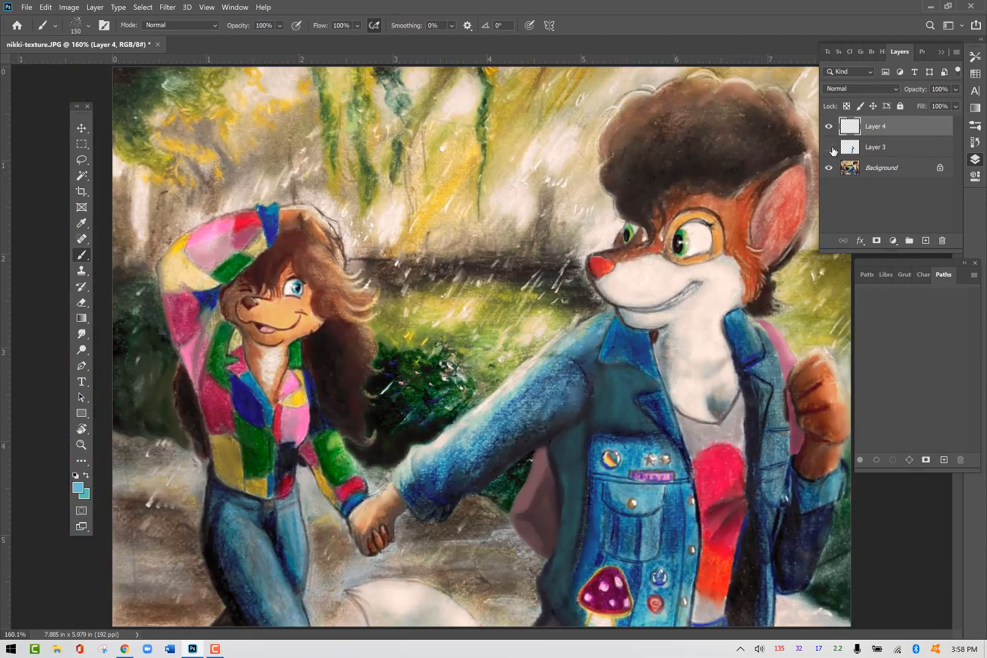
{"action": "left_click", "coordinate": [832, 148]}
{"action": "left_click", "coordinate": [832, 149]}
{"action": "left_click", "coordinate": [830, 148]}
{"action": "left_click", "coordinate": [881, 153]}
Make Layer 4 active and lasso a long strip of the jacket's side panel from the shoulder to the hem.
{"action": "key", "text": "ctrl+equal"}
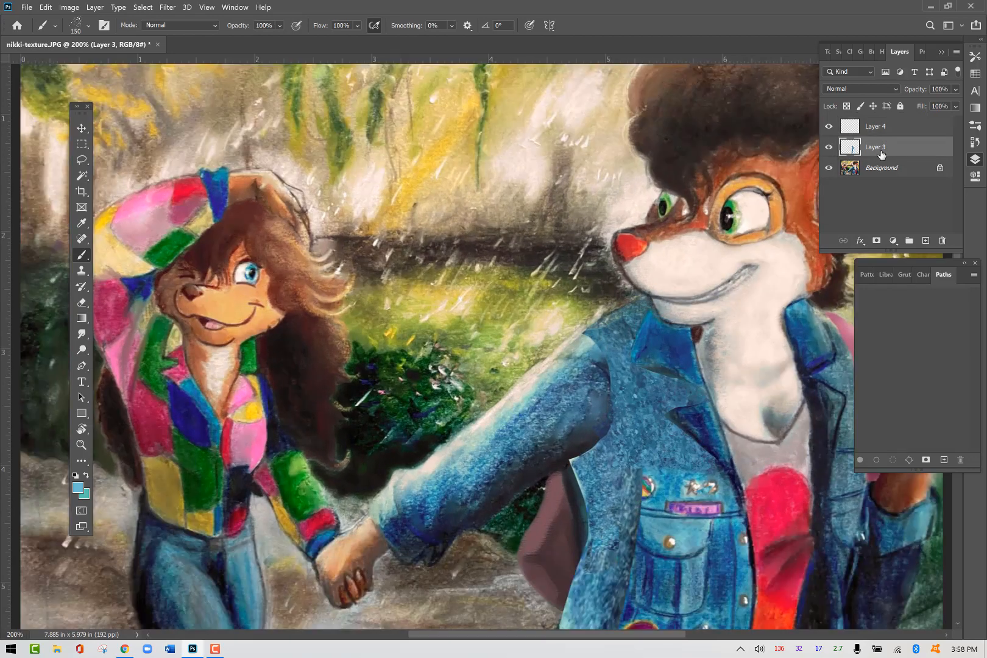
{"action": "scroll", "coordinate": [427, 287], "scroll_direction": "down", "scroll_amount": 3}
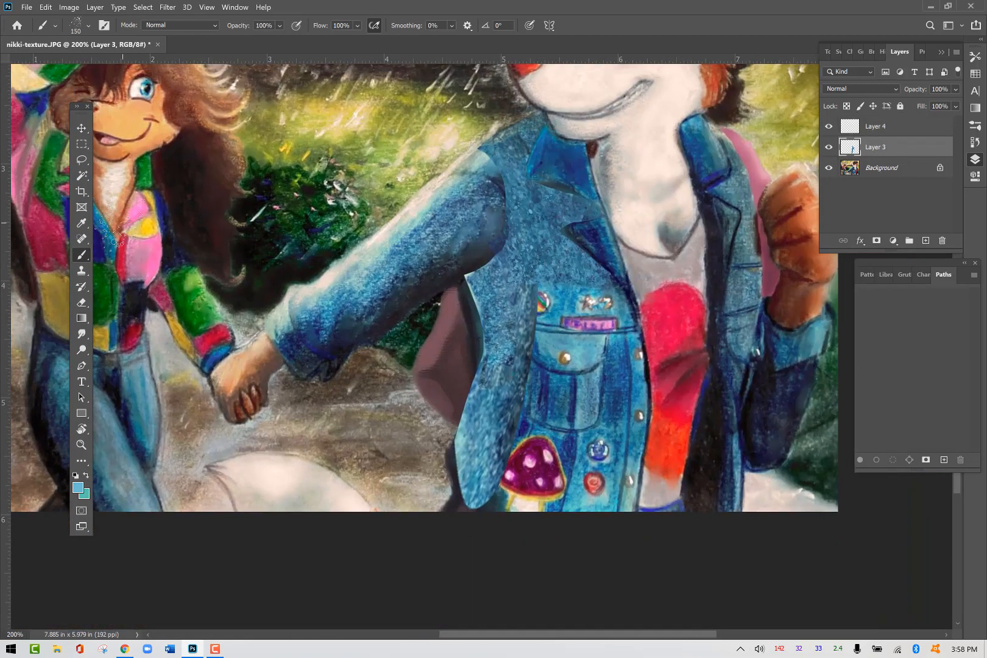
{"action": "left_click", "coordinate": [82, 160]}
{"action": "left_click", "coordinate": [860, 132]}
{"action": "mouse_move", "coordinate": [462, 284]}
{"action": "left_mouse_down"}
{"action": "mouse_move", "coordinate": [483, 370]}
{"action": "mouse_move", "coordinate": [447, 464]}
{"action": "mouse_move", "coordinate": [468, 505]}
{"action": "mouse_move", "coordinate": [492, 493]}
{"action": "mouse_move", "coordinate": [517, 410]}
{"action": "mouse_move", "coordinate": [531, 271]}
{"action": "mouse_move", "coordinate": [523, 198]}
{"action": "mouse_move", "coordinate": [504, 156]}
{"action": "mouse_move", "coordinate": [474, 150]}
{"action": "mouse_move", "coordinate": [490, 176]}
{"action": "mouse_move", "coordinate": [477, 268]}
{"action": "left_mouse_up"}
{"action": "left_click_drag", "start_coordinate": [486, 369], "coordinate": [481, 356]}
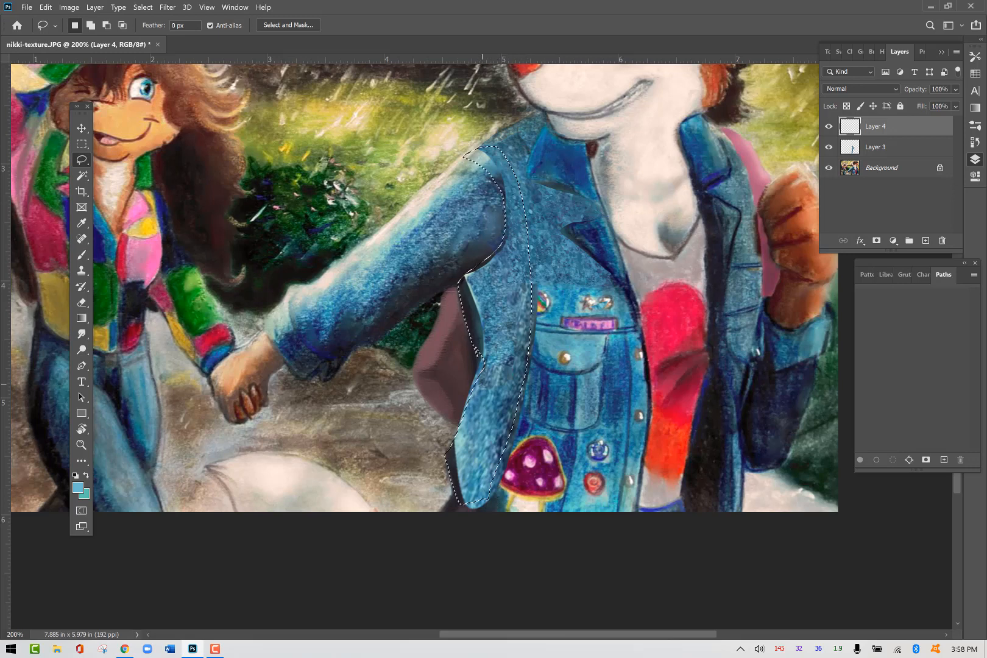
Paint dark and light blue spatter sampled from the picture over the upper part of the selected jacket side panel on Layer 4.
{"action": "key", "text": "b"}
{"action": "left_click", "coordinate": [477, 353], "text": "alt"}
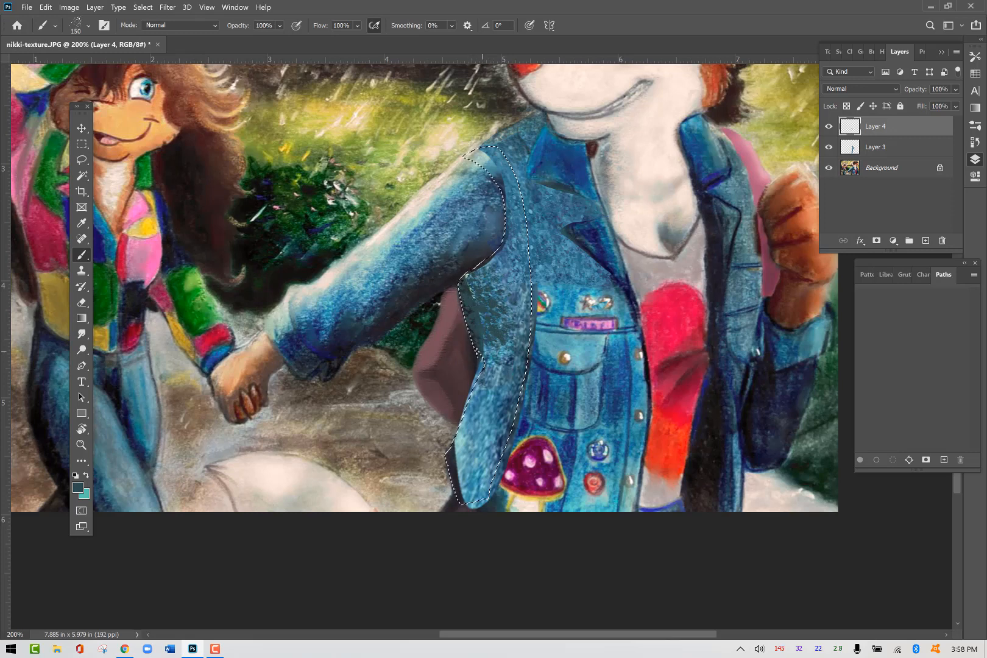
{"action": "left_click", "coordinate": [514, 289], "text": "alt"}
{"action": "left_click", "coordinate": [500, 287]}
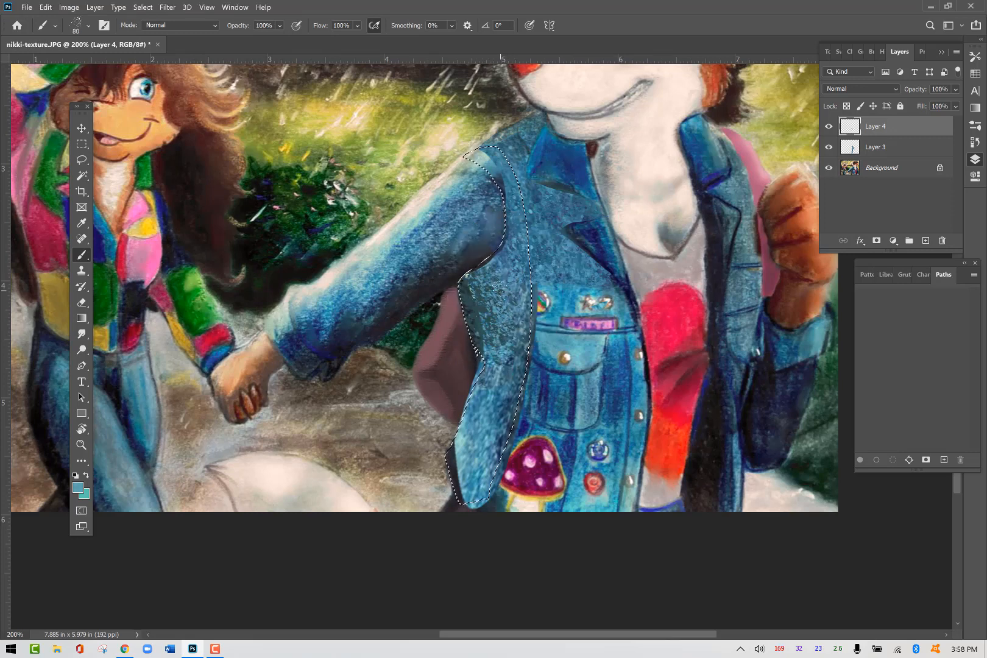
Spatter sampled navy, light blue and near-black at brush size 80 over the panel's lower part and its outer edge.
{"action": "left_click", "coordinate": [502, 455], "text": "alt"}
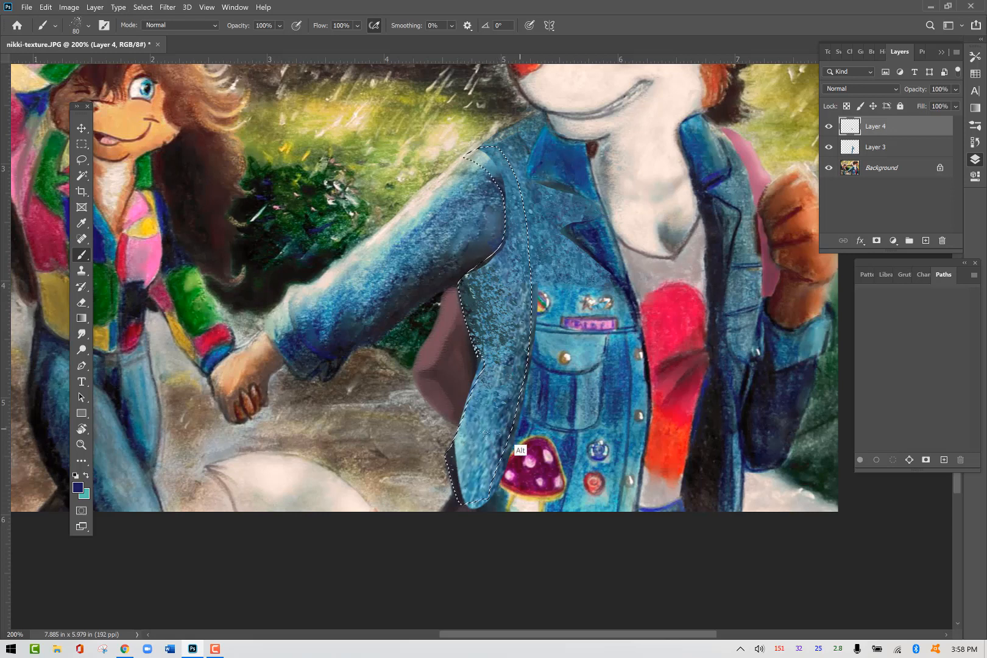
{"action": "left_click", "coordinate": [458, 474]}
{"action": "left_click", "coordinate": [474, 436], "text": "alt"}
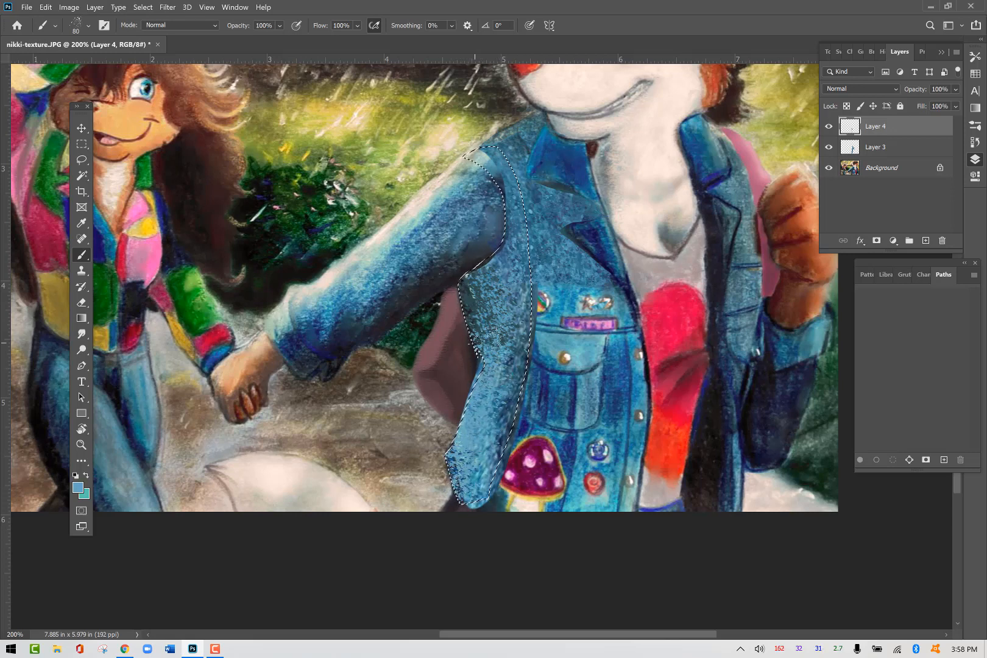
{"action": "left_click", "coordinate": [445, 277], "text": "alt"}
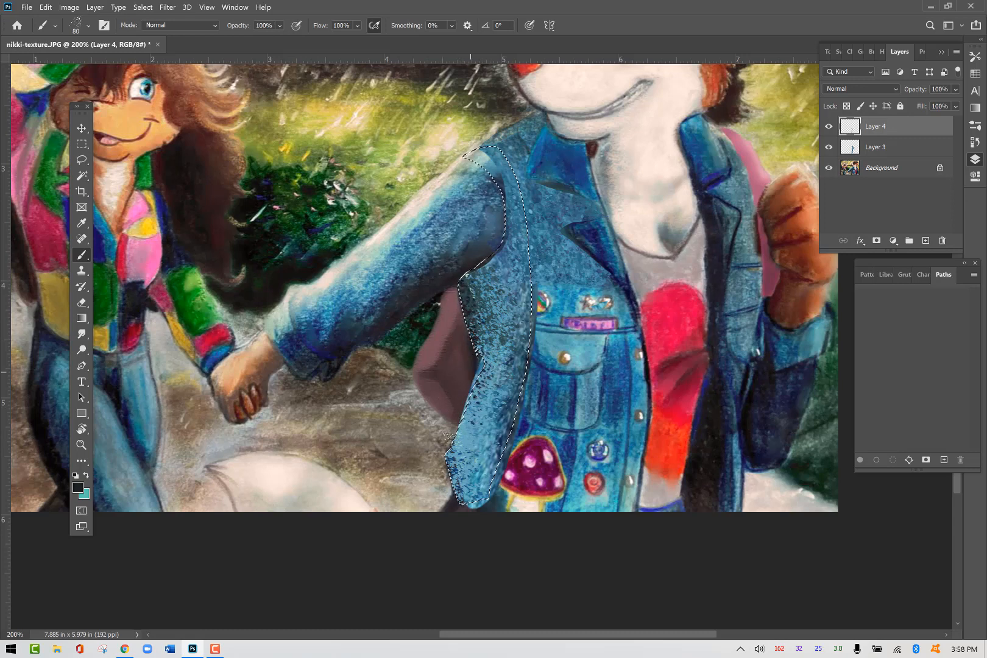
{"action": "left_click", "coordinate": [477, 304], "text": "alt"}
{"action": "left_click", "coordinate": [478, 305]}
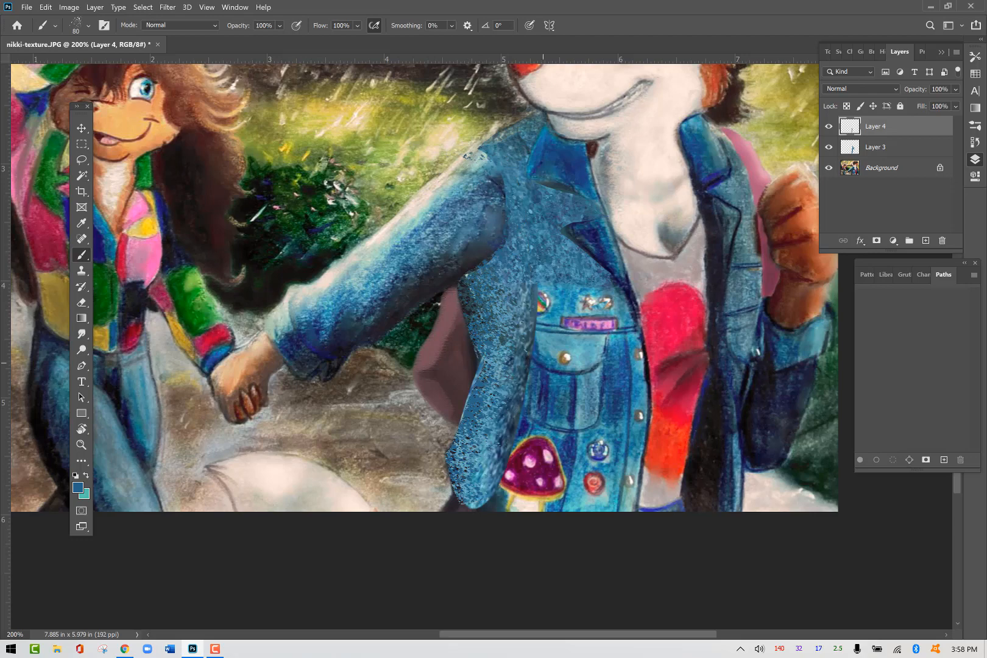
Examine the whole picture from a distance to judge the side panel's texture, and check Layer 4's fill slider.
{"action": "key", "text": "ctrl+minus"}
{"action": "key", "text": "ctrl+minus"}
{"action": "key", "text": "ctrl+minus"}
{"action": "key", "text": "ctrl+minus"}
{"action": "key", "text": "ctrl+minus"}
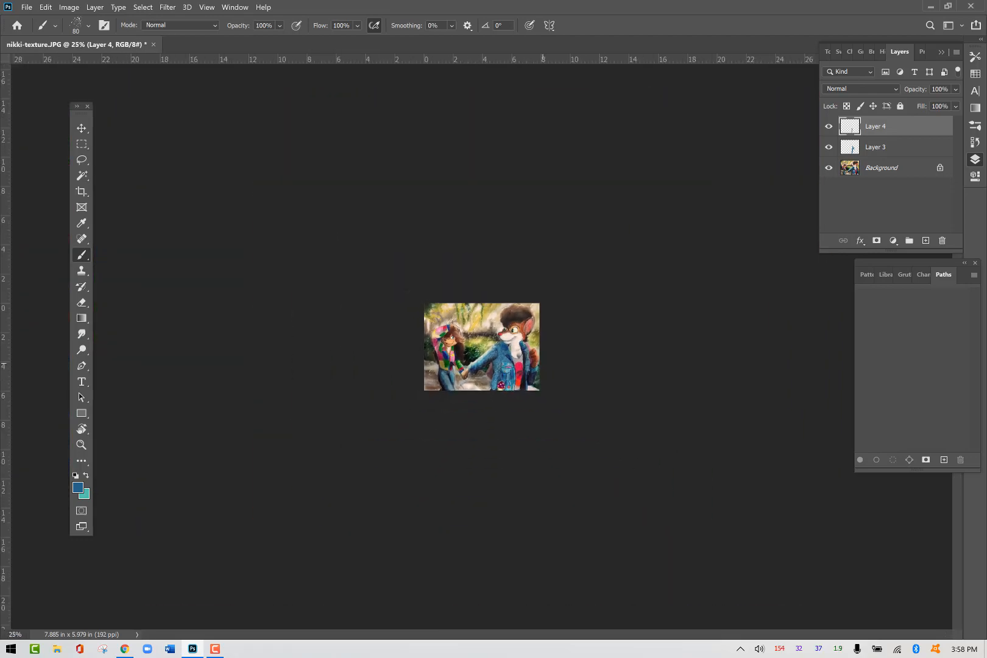
{"action": "key", "text": "ctrl+plus"}
{"action": "key", "text": "ctrl+plus"}
{"action": "key", "text": "ctrl+plus"}
{"action": "key", "text": "ctrl+plus"}
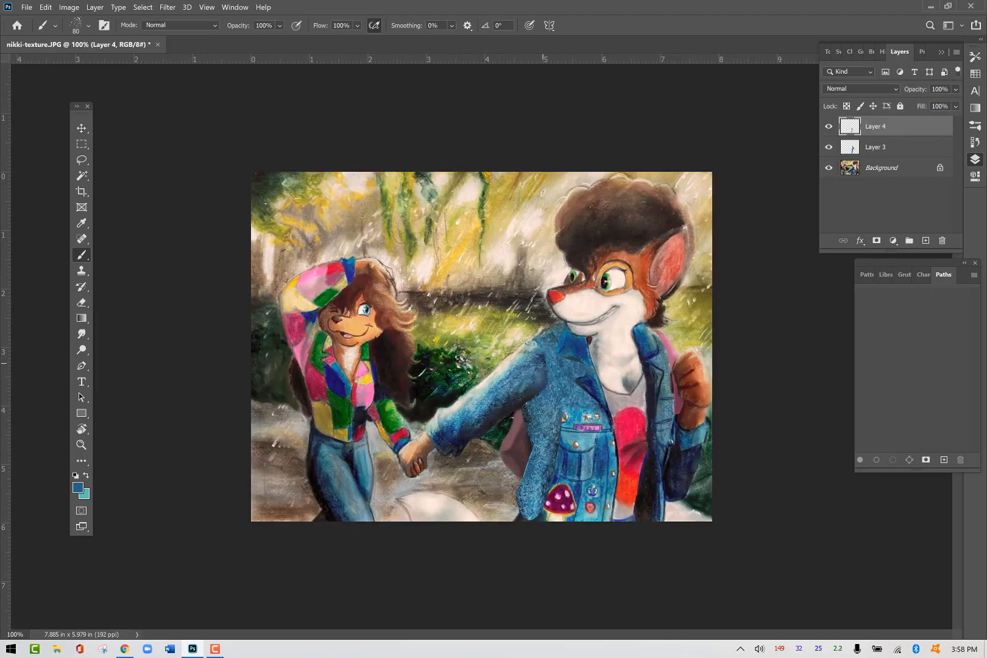
{"action": "left_click", "coordinate": [956, 106]}
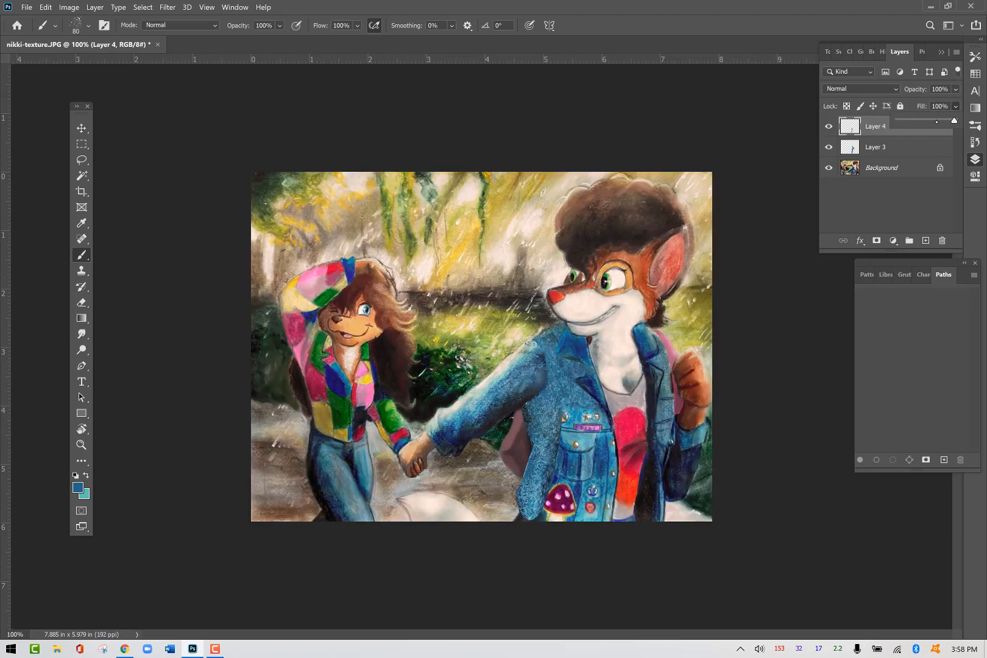
{"action": "mouse_move", "coordinate": [958, 120]}
{"action": "left_mouse_down"}
{"action": "mouse_move", "coordinate": [937, 120]}
{"action": "mouse_move", "coordinate": [956, 121]}
{"action": "left_mouse_up"}
Try the Darker Color blend mode on Layer 4's spatter texture.
{"action": "key", "text": "ctrl+plus"}
{"action": "left_click_drag", "start_coordinate": [598, 387], "coordinate": [412, 235]}
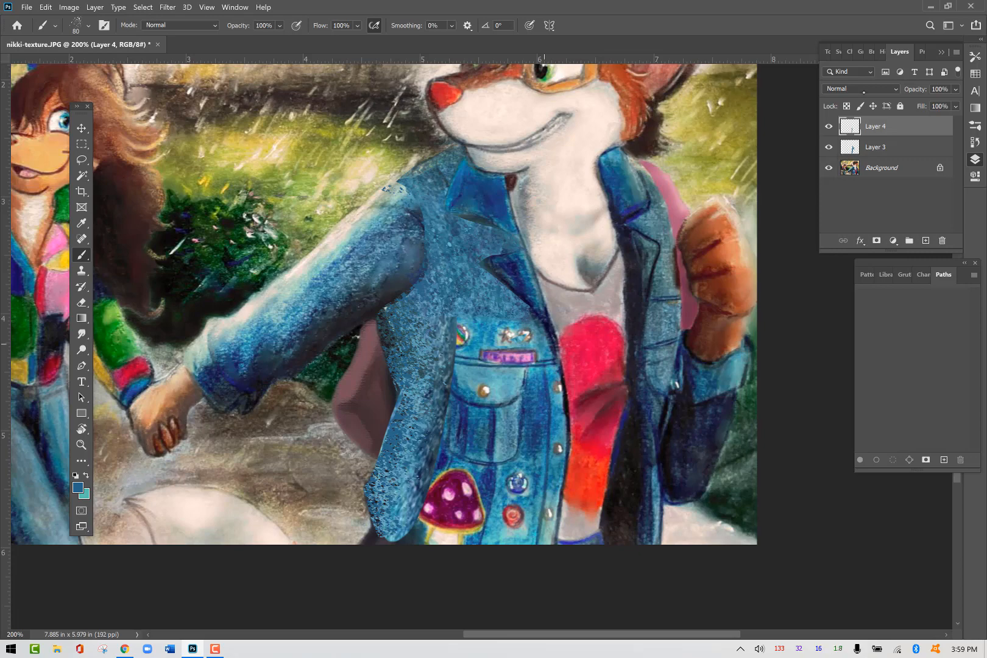
{"action": "left_click", "coordinate": [872, 90]}
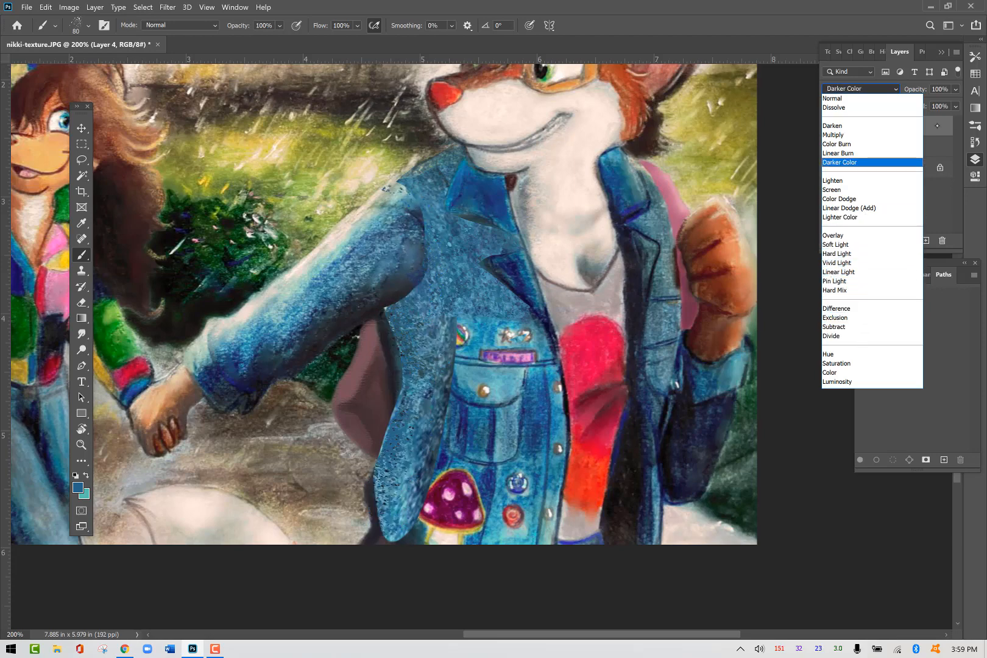
{"action": "key", "text": "Escape"}
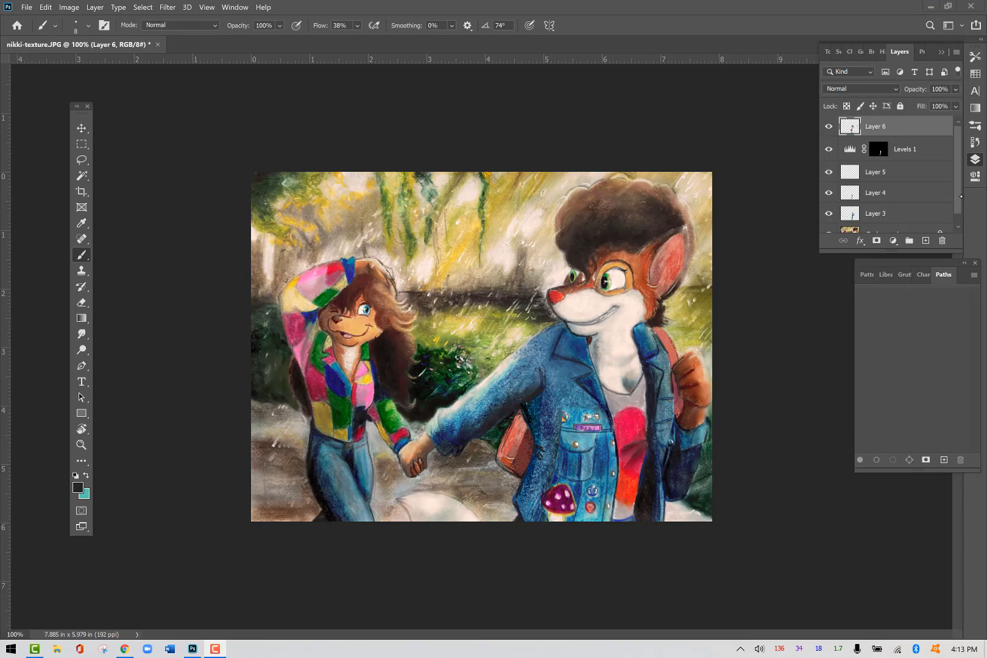
Hide Levels 1 and Layer 6, and show Levels 1 again to compare the jacket's edge shading.
{"action": "scroll", "coordinate": [877, 140], "scroll_direction": "down", "scroll_amount": 1}
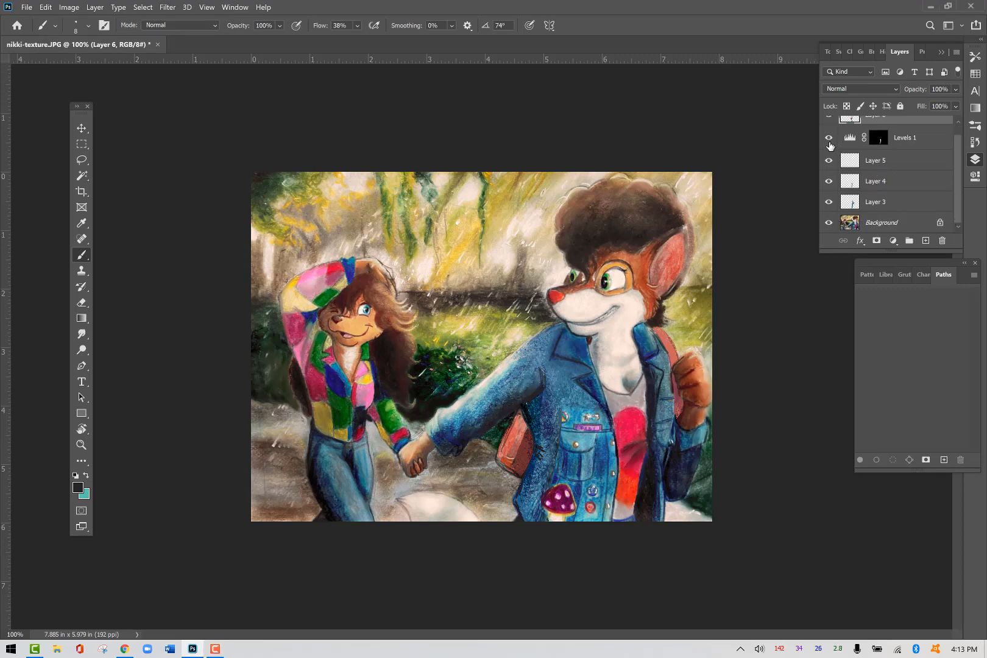
{"action": "left_click", "coordinate": [829, 138]}
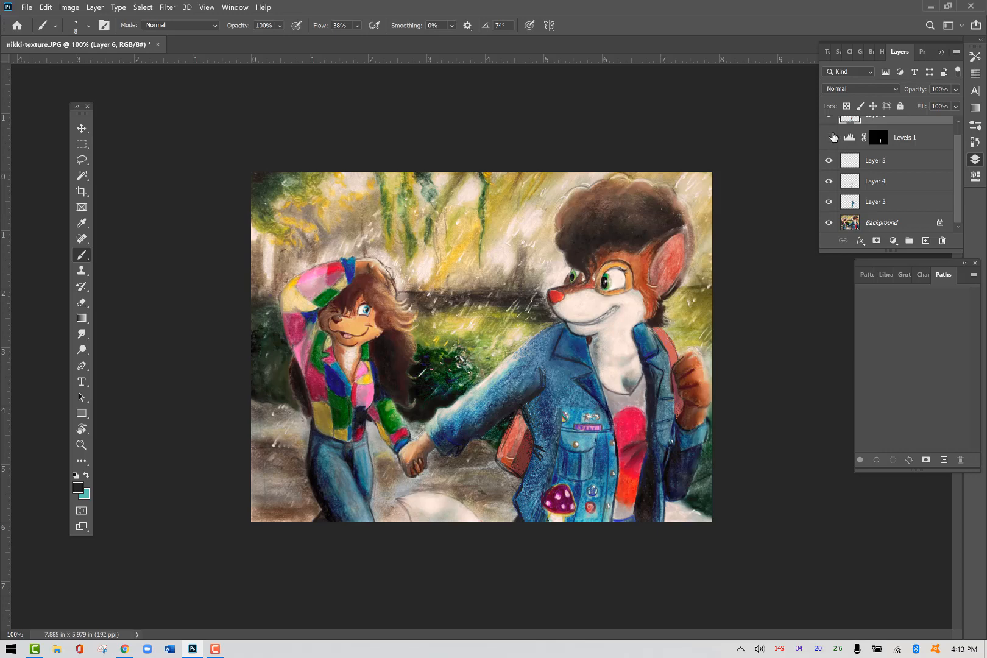
{"action": "left_click", "coordinate": [829, 118]}
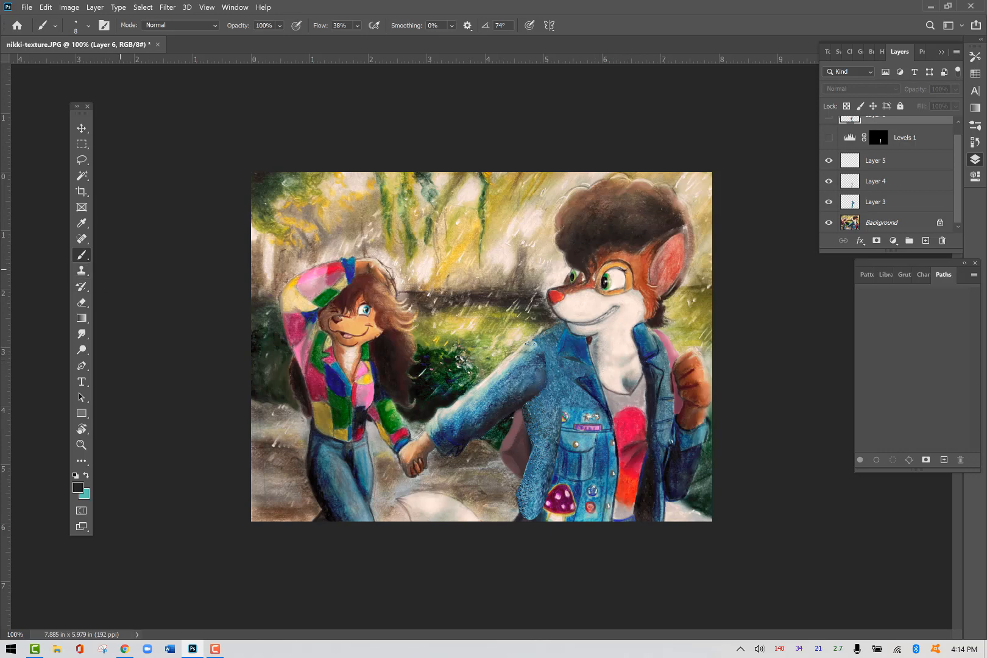
{"action": "left_click", "coordinate": [829, 138]}
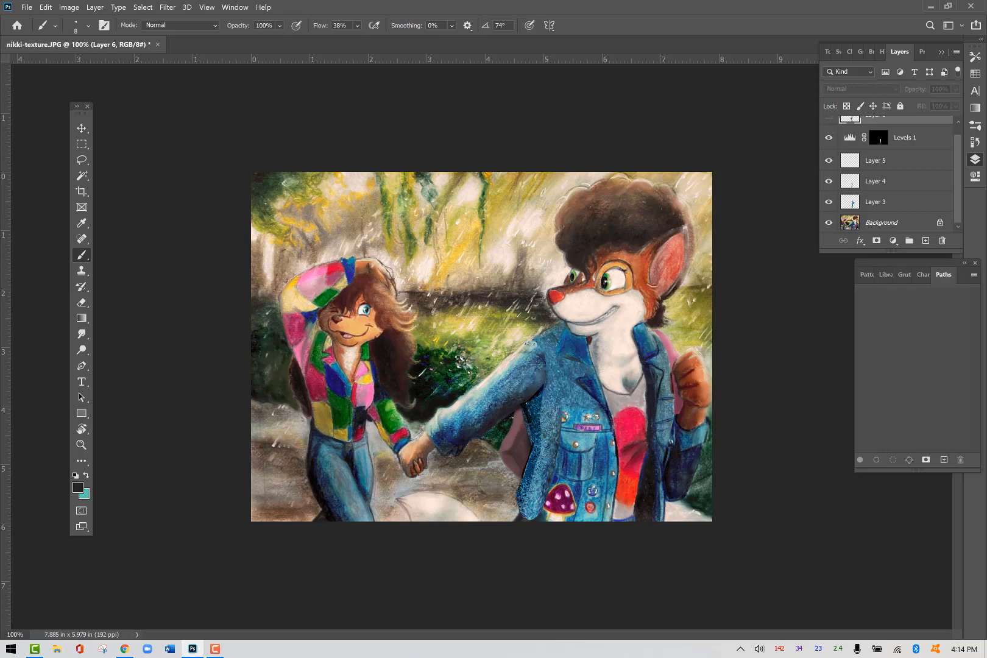
Open the Levels 1 adjustment, slightly adjust its shadow input slider and return to the layer list.
{"action": "double_click", "coordinate": [850, 138]}
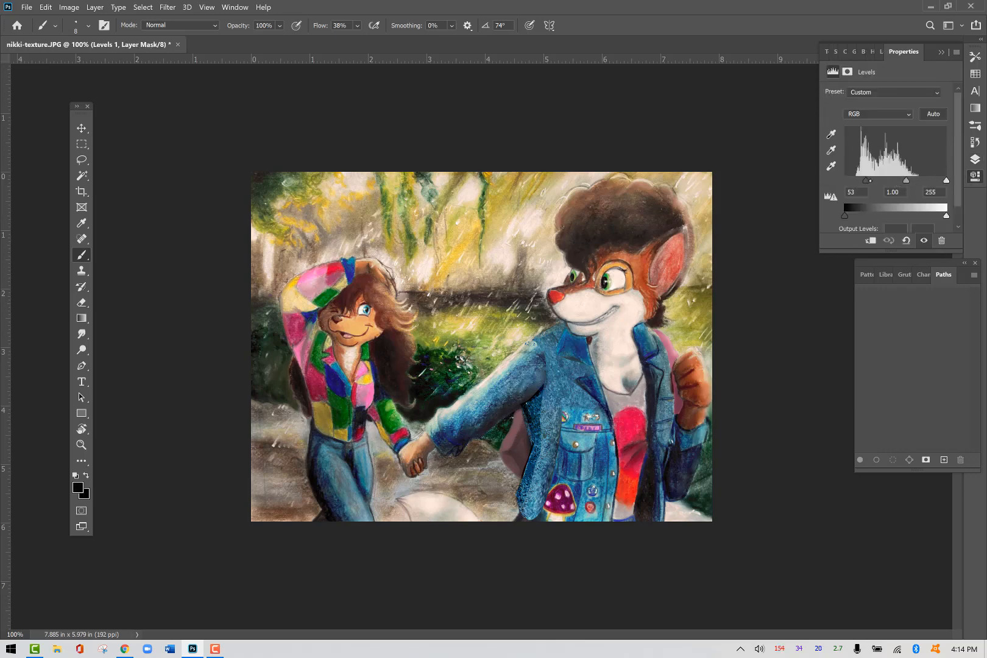
{"action": "left_click_drag", "start_coordinate": [867, 181], "coordinate": [866, 181]}
{"action": "left_click", "coordinate": [881, 52]}
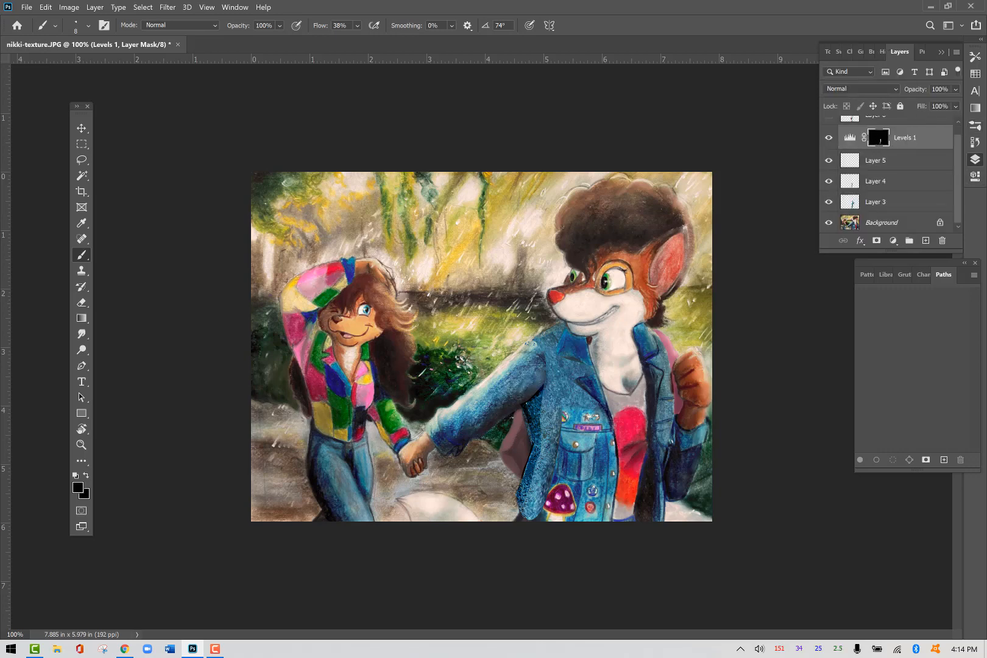
Lasso the strip along the jacket's outer side edge and fill the selection on the Levels 1 mask.
{"action": "left_click", "coordinate": [81, 159]}
{"action": "mouse_move", "coordinate": [523, 403]}
{"action": "left_mouse_down"}
{"action": "mouse_move", "coordinate": [528, 513]}
{"action": "mouse_move", "coordinate": [552, 396]}
{"action": "mouse_move", "coordinate": [524, 403]}
{"action": "left_mouse_up"}
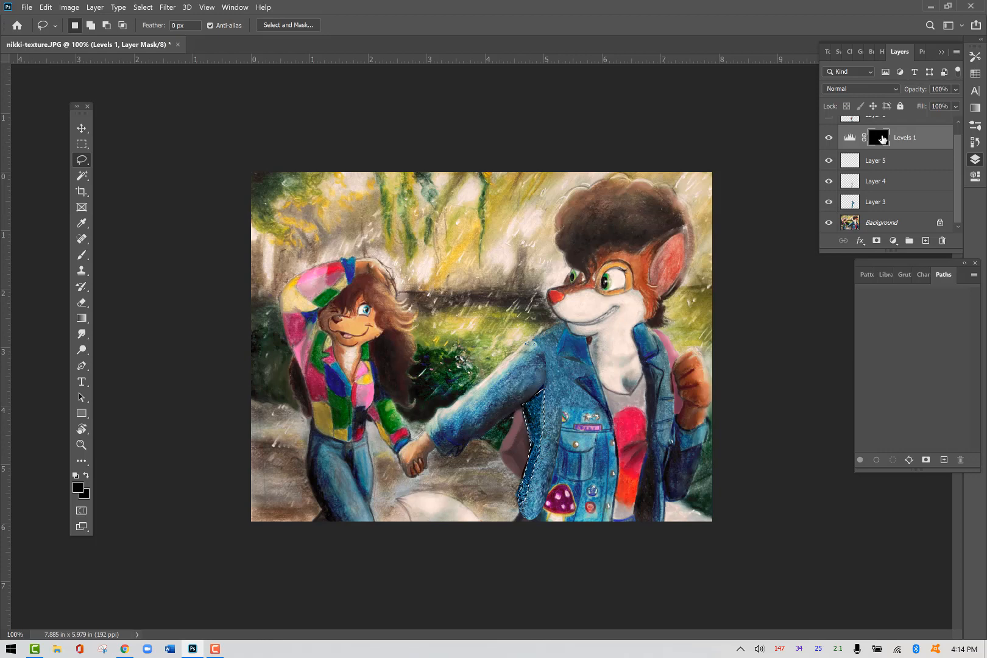
{"action": "left_click", "coordinate": [46, 7]}
{"action": "left_click", "coordinate": [52, 180]}
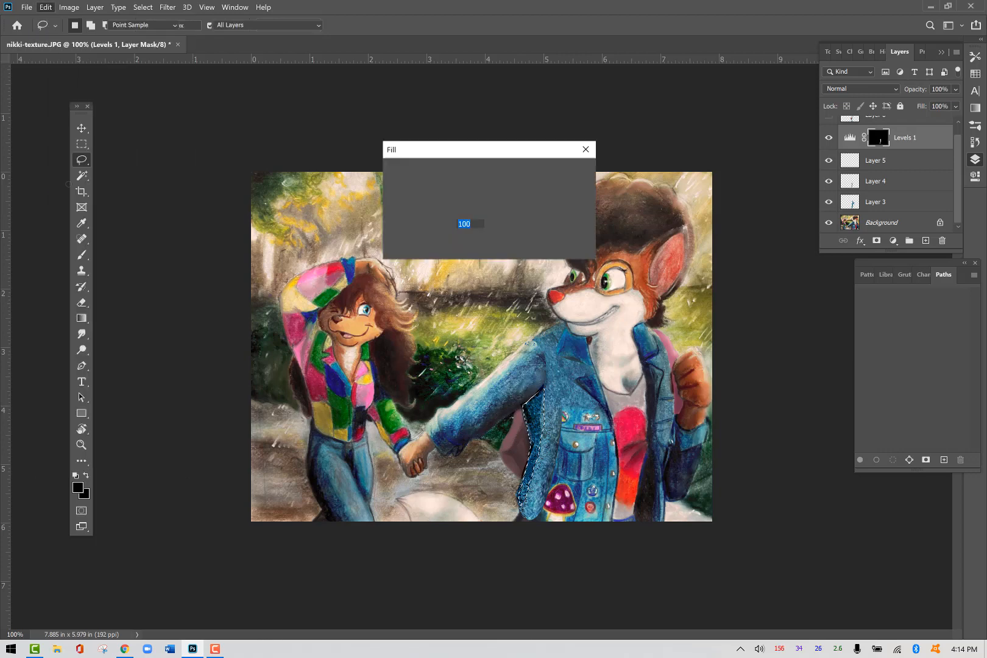
{"action": "key", "text": "Return"}
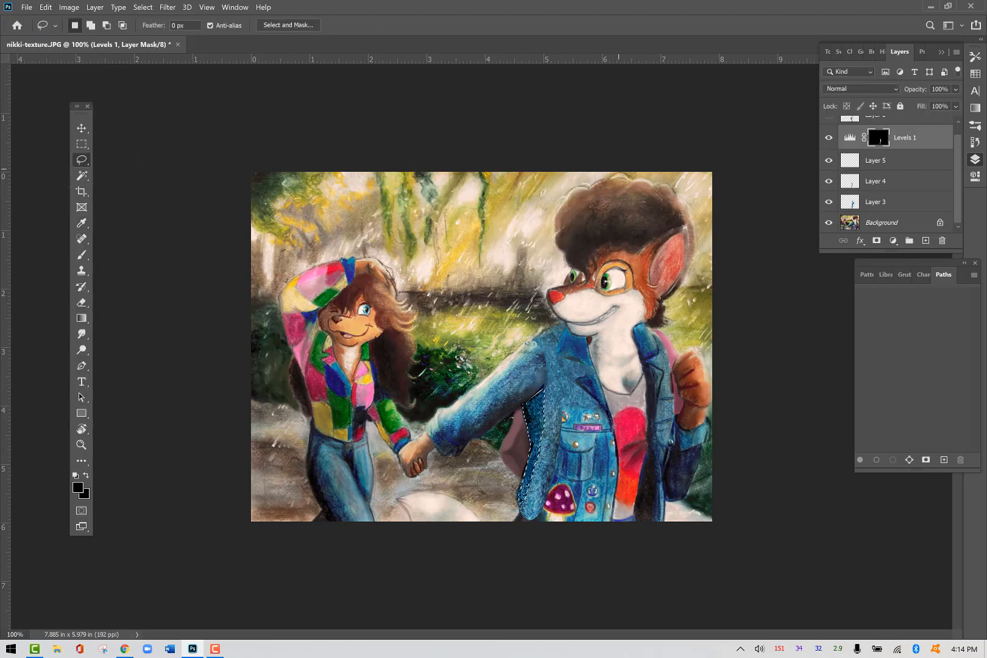
Compare the jacket with Levels 1 hidden and shown, and make Layer 6 visible and active.
{"action": "left_click", "coordinate": [829, 138]}
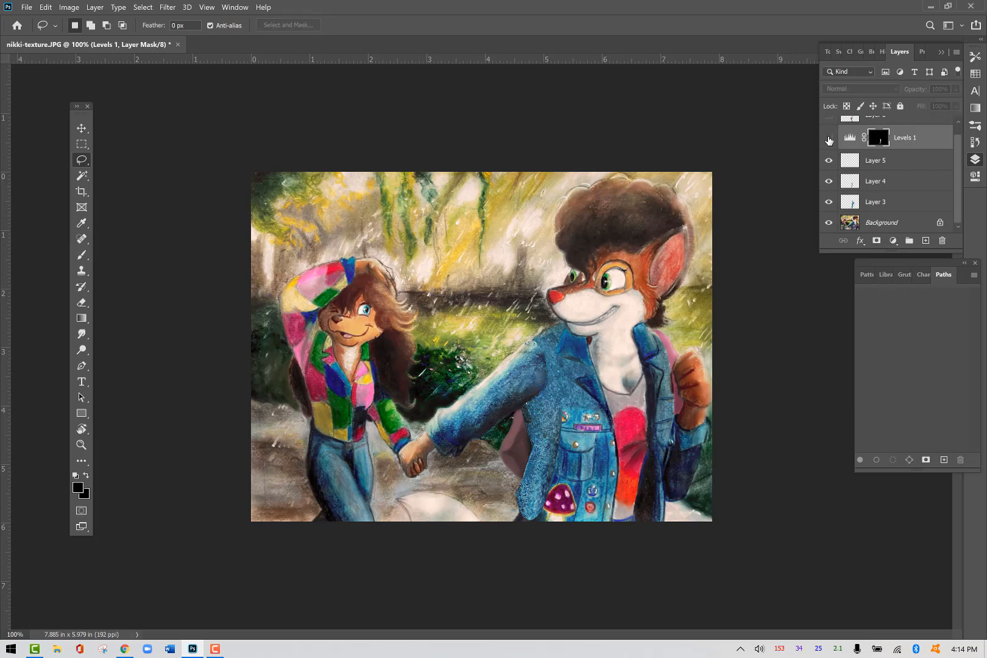
{"action": "left_click", "coordinate": [829, 139]}
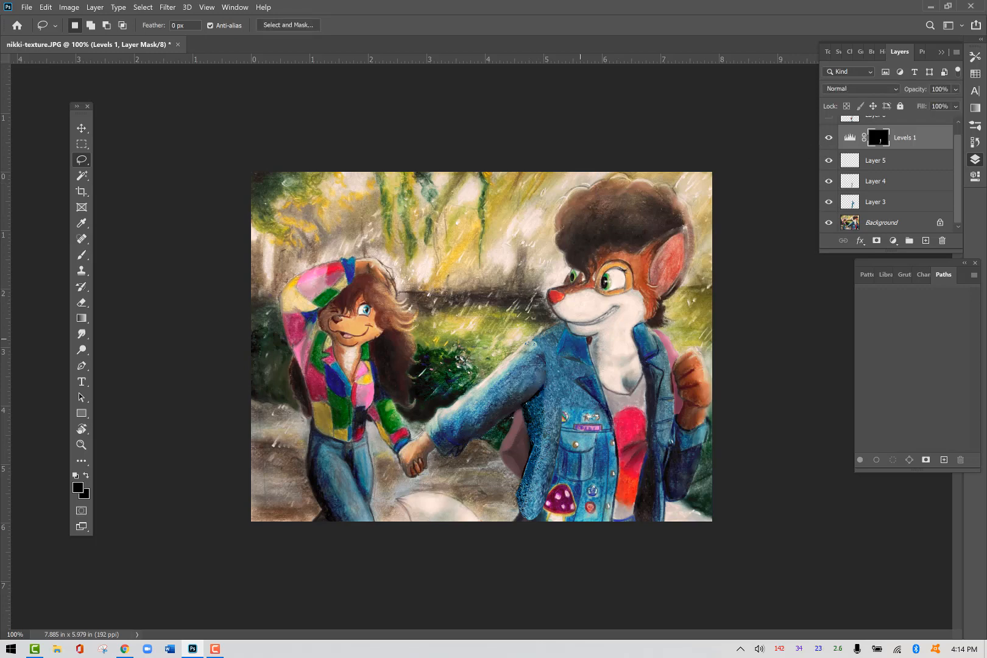
{"action": "scroll", "coordinate": [829, 139], "scroll_direction": "up", "scroll_amount": 1}
{"action": "left_click", "coordinate": [829, 127]}
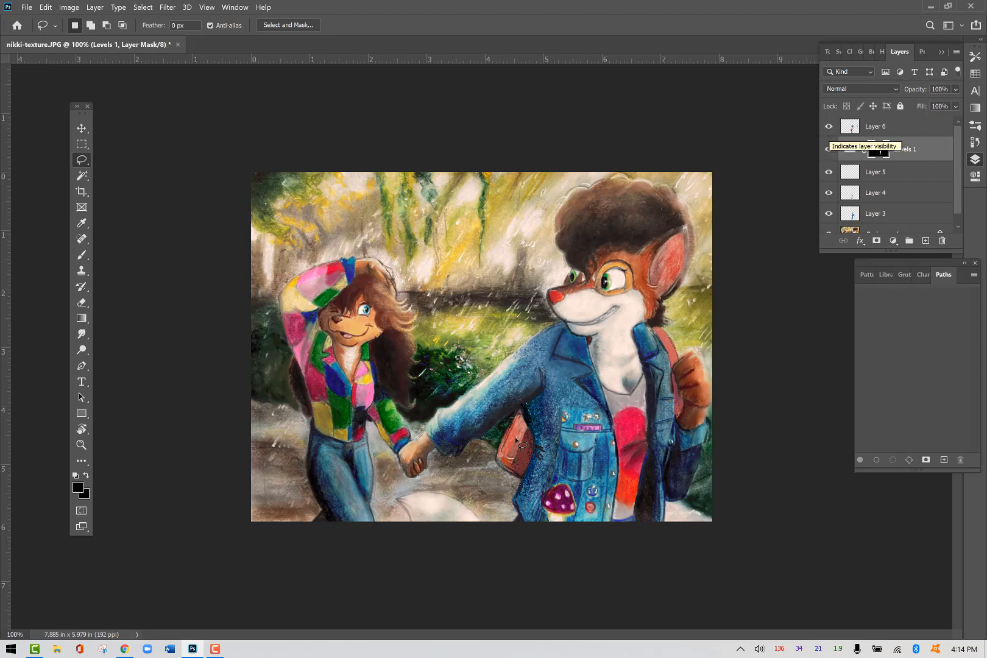
{"action": "left_click", "coordinate": [907, 131]}
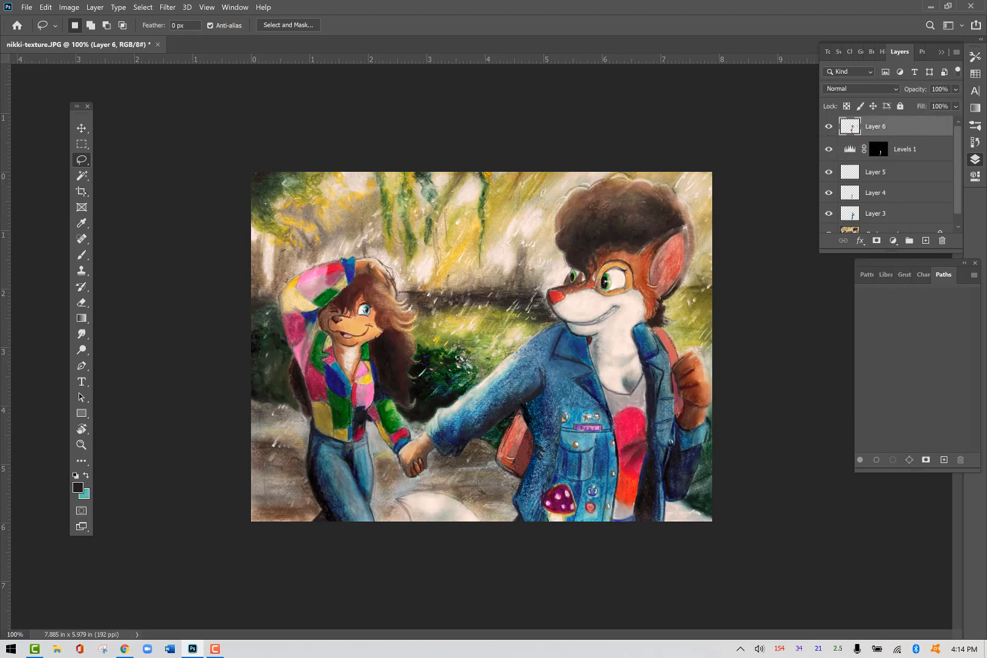
Lasso the backpack beside the jacket and clone the fox's inner ear texture into it on Layer 6, then deselect.
{"action": "mouse_move", "coordinate": [528, 424]}
{"action": "left_mouse_down"}
{"action": "mouse_move", "coordinate": [502, 467]}
{"action": "mouse_move", "coordinate": [527, 484]}
{"action": "mouse_move", "coordinate": [536, 450]}
{"action": "mouse_move", "coordinate": [528, 420]}
{"action": "left_mouse_up"}
{"action": "left_click", "coordinate": [81, 271]}
{"action": "key", "text": "alt"}
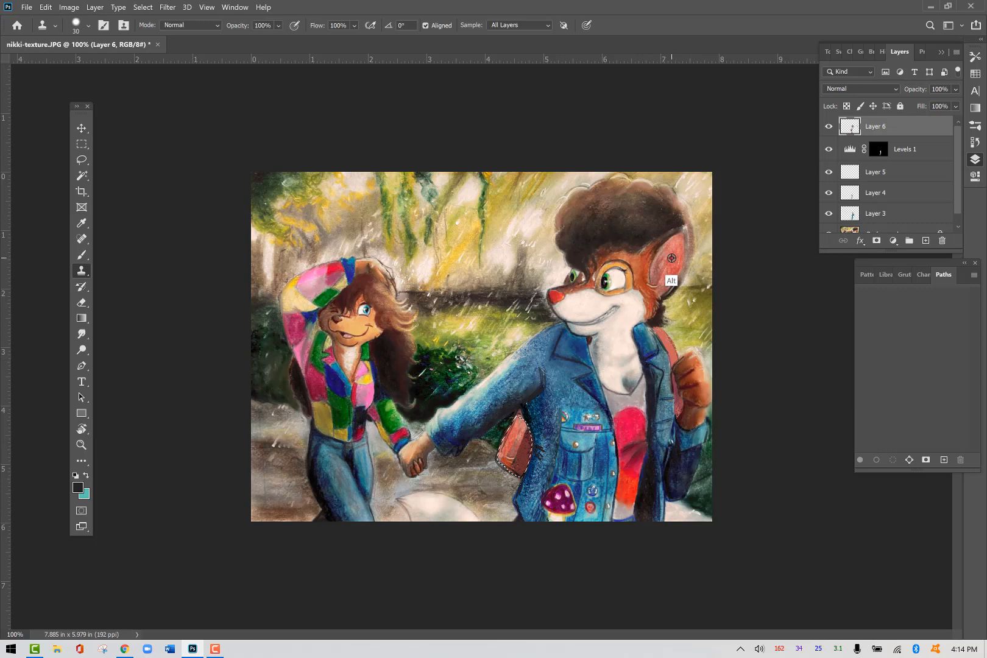
{"action": "left_click", "coordinate": [672, 258], "text": "alt"}
{"action": "mouse_move", "coordinate": [512, 453]}
{"action": "left_mouse_down"}
{"action": "mouse_move", "coordinate": [513, 442]}
{"action": "mouse_move", "coordinate": [508, 459]}
{"action": "mouse_move", "coordinate": [527, 451]}
{"action": "mouse_move", "coordinate": [525, 427]}
{"action": "mouse_move", "coordinate": [517, 487]}
{"action": "mouse_move", "coordinate": [519, 426]}
{"action": "mouse_move", "coordinate": [529, 416]}
{"action": "left_mouse_up"}
{"action": "key", "text": "ctrl+d"}
Duplicate the Background layer and merge the copy with Layers 3 to 6 and Levels 1 into one layer.
{"action": "left_click", "coordinate": [926, 230]}
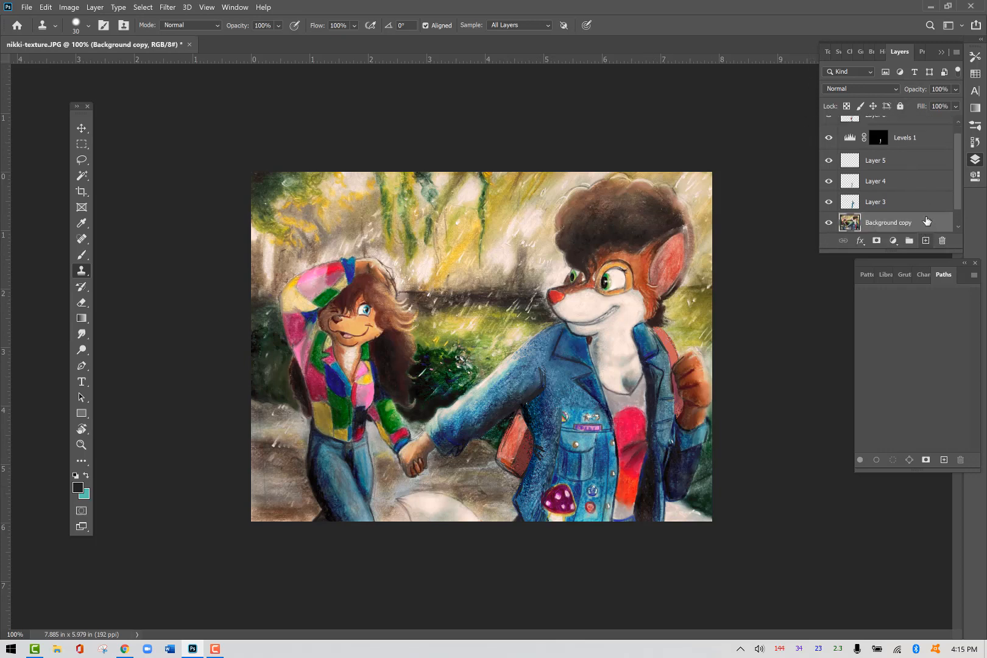
{"action": "left_click_drag", "start_coordinate": [957, 184], "coordinate": [956, 159]}
{"action": "left_click", "coordinate": [918, 129], "text": "shift"}
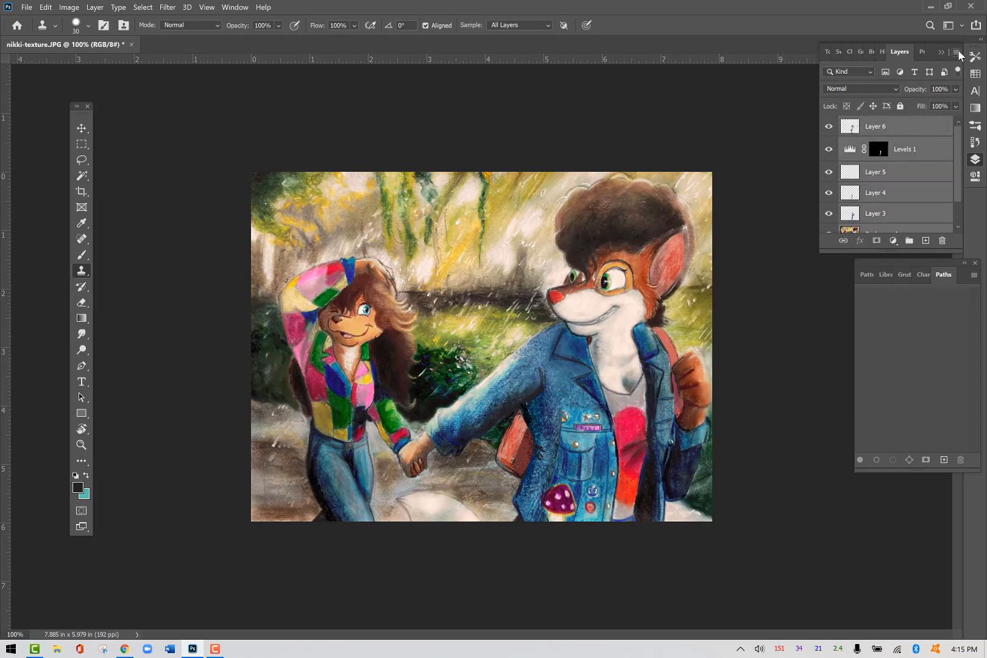
{"action": "left_click", "coordinate": [956, 51]}
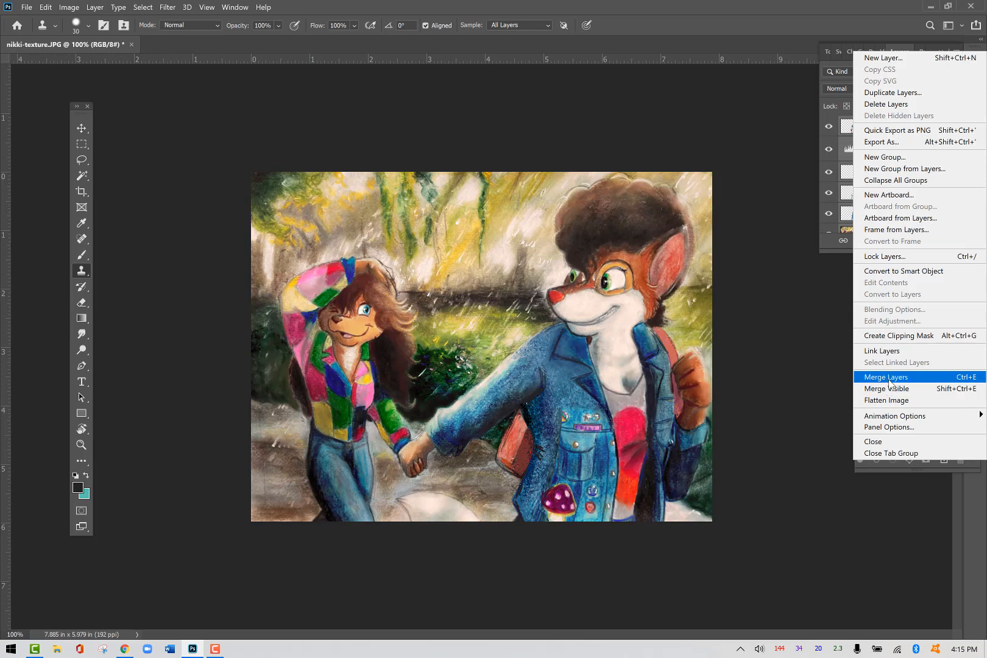
{"action": "left_click", "coordinate": [888, 378]}
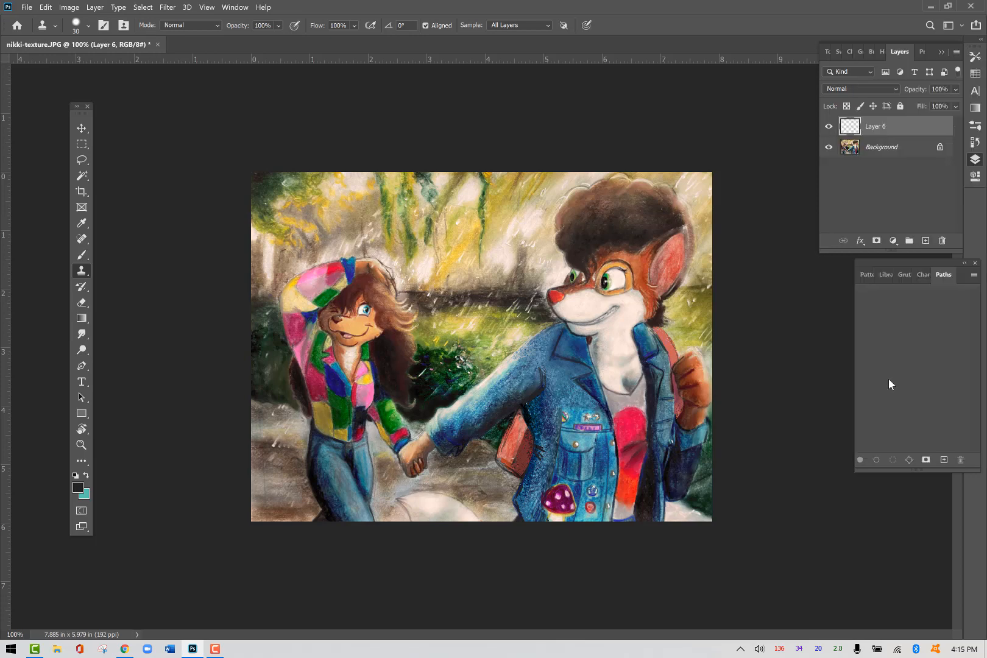
Compare the picture before and after by hiding and showing the merged Layer 6.
{"action": "left_click", "coordinate": [829, 127]}
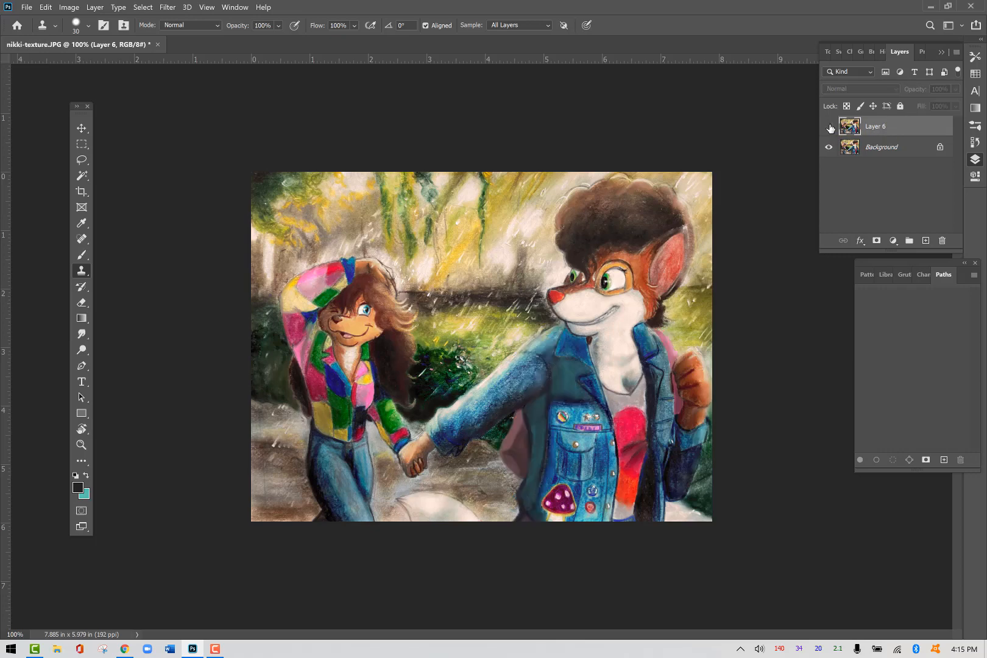
{"action": "left_click", "coordinate": [830, 127]}
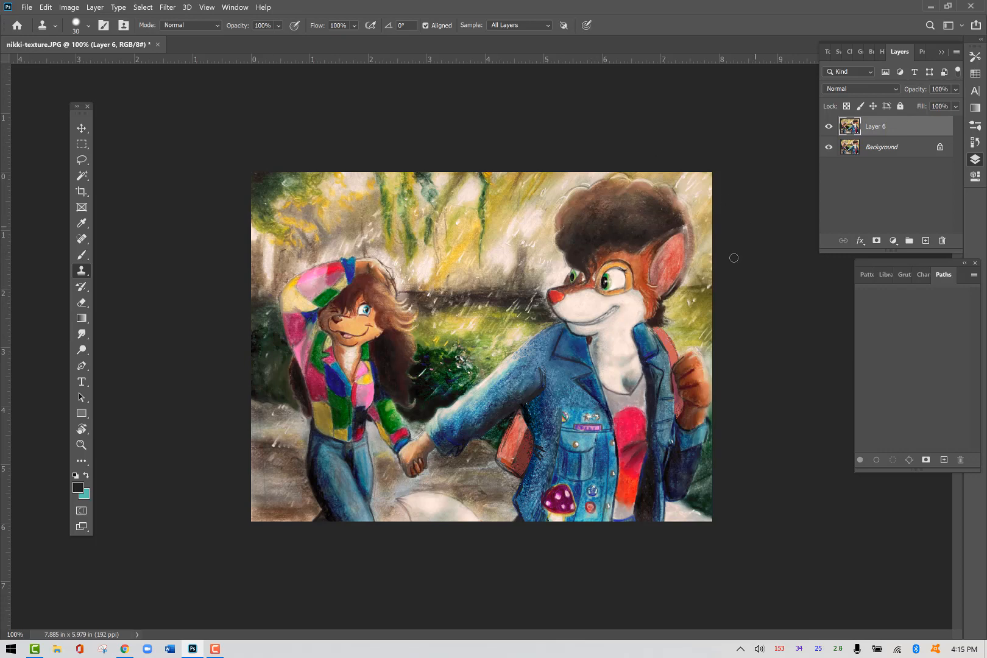
{"action": "left_click", "coordinate": [214, 649]}
{"action": "left_click", "coordinate": [971, 617]}
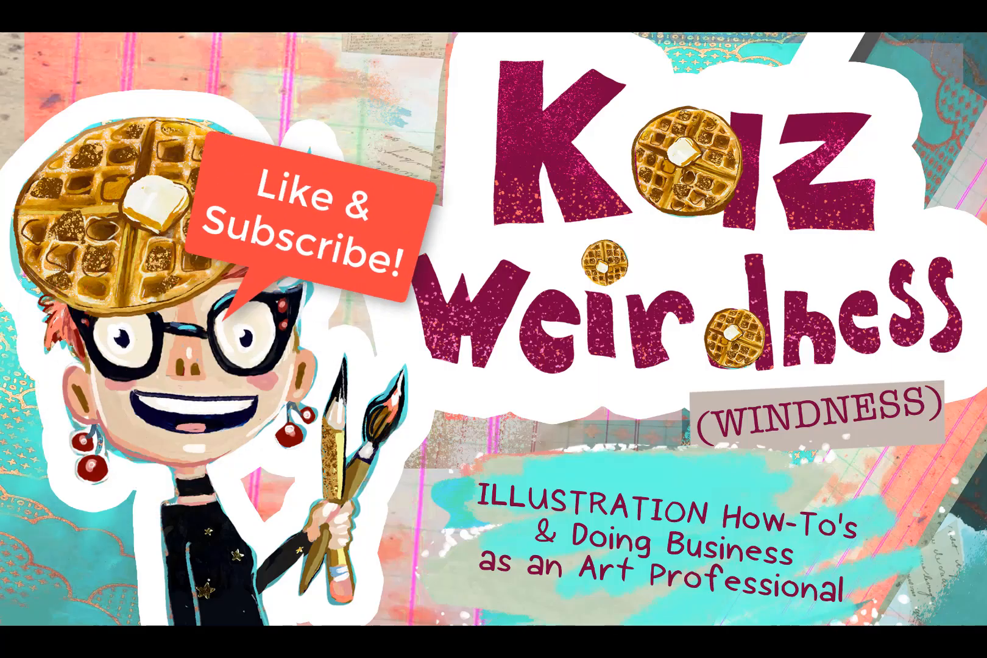